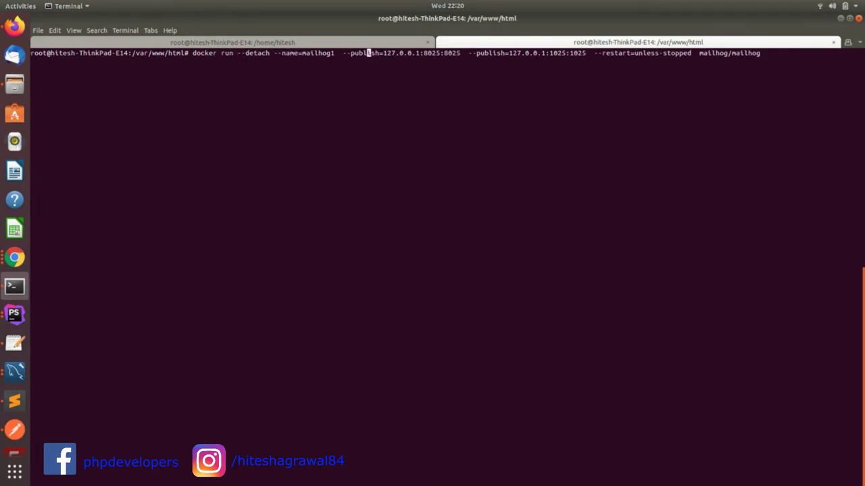
Rerun the MailHog docker run command as mailhog1 with host ports 8026 and 1026
key("Right")
key("Right")
key("Right")
key("Right")
key("Right")
key("Right")
key("Right")
key("Right")
key("Right")
key("Right")
key("Right")
key("Right")
key("Right")
key("Right")
key("Right")
key("Right")
key("Right")
key("Right")
key("Right")
key("Right")
key("Right")
key("Left")
key("Left")
key("Left")
key("Left")
key("Left")
key("Left")
key("Left")
key("Left")
key("Left")
key("Left")
key("Left")
key("Left")
key("Left")
key("Left")
key("Left")
key("Left")
key("Left")
key("BackSpace")
type("6")
key("Right")
key("Right")
key("Right")
key("Right")
key("Right")
key("Right")
key("Right")
key("Right")
key("Right")
key("Right")
key("Right")
key("Right")
key("Right")
key("Right")
key("Right")
key("Right")
key("Right")
key("Right")
key("Right")
key("Right")
key("Right")
key("Right")
key("Right")
key("Right")
key("Right")
key("Right")
key("Right")
key("BackSpace")
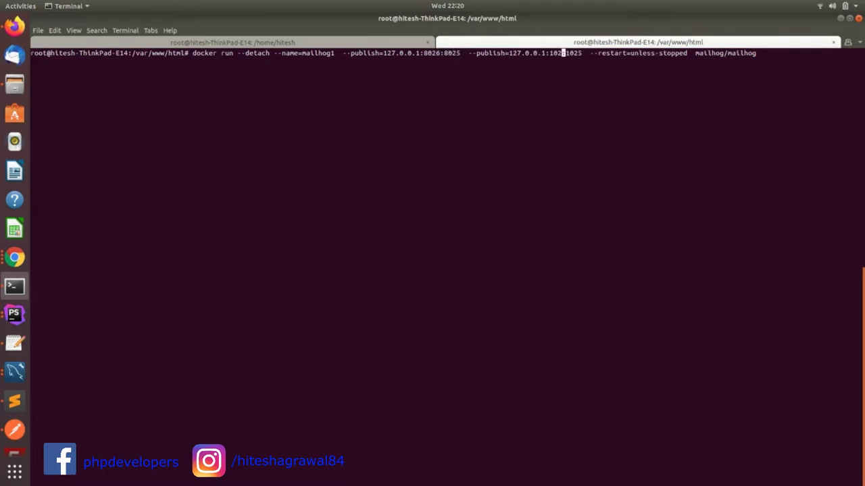
type("6")
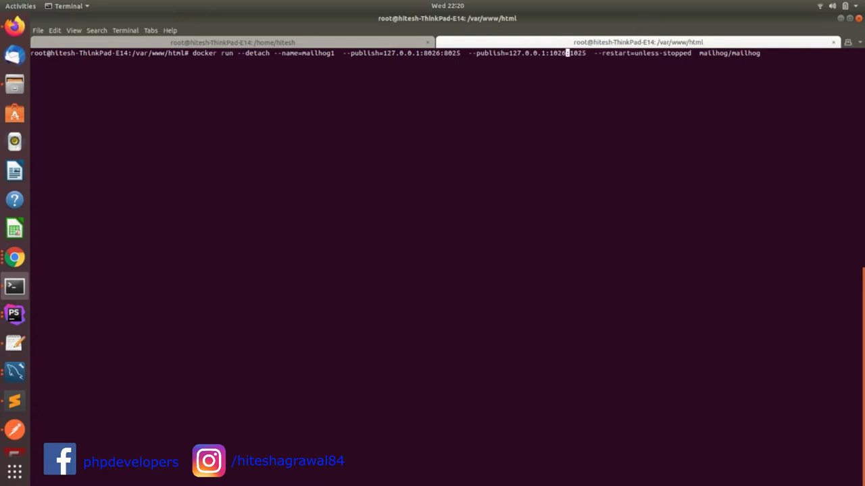
key("Right")
key("Return")
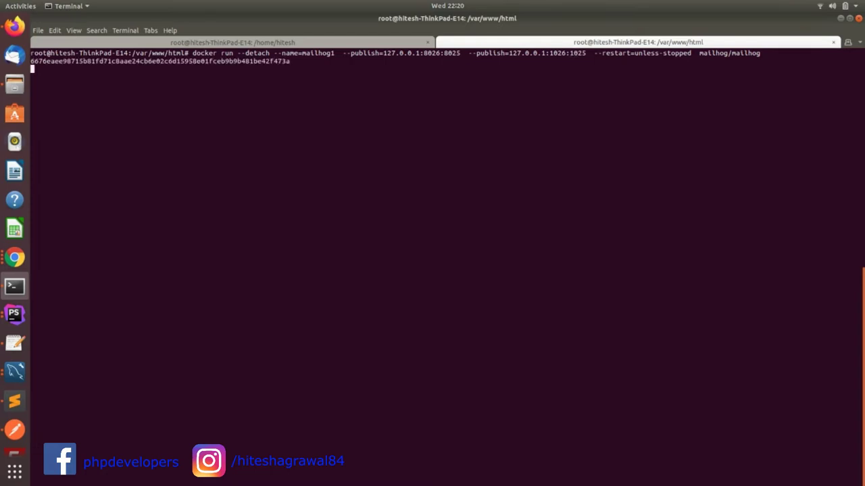
Run docker ps to confirm mailhog1 is running with the 1026 port mapping
type("docker ps")
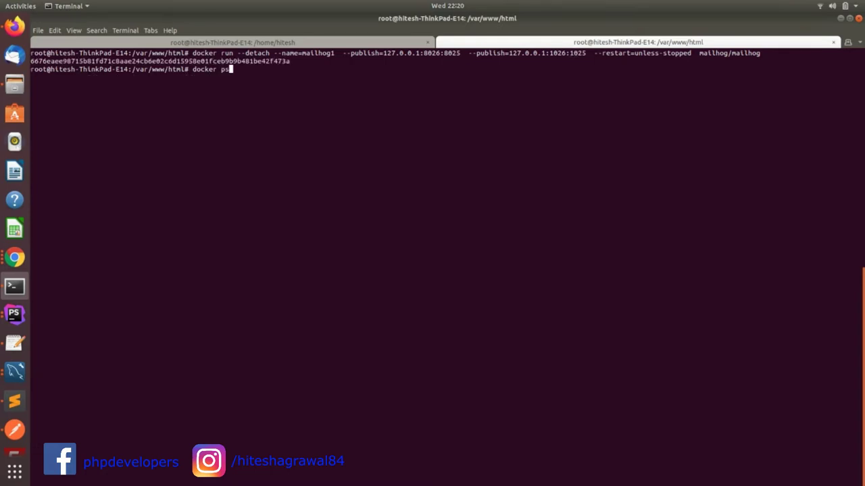
key("Return")
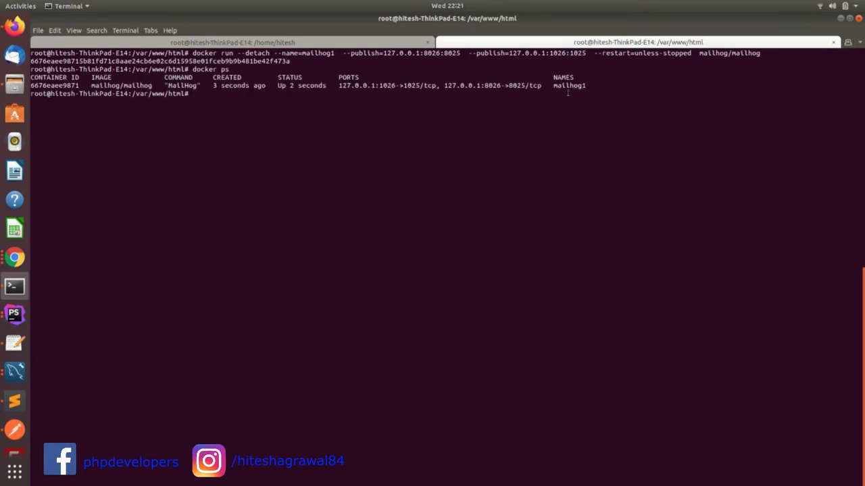
left_click_drag(379, 93, 395, 85)
left_click(381, 83)
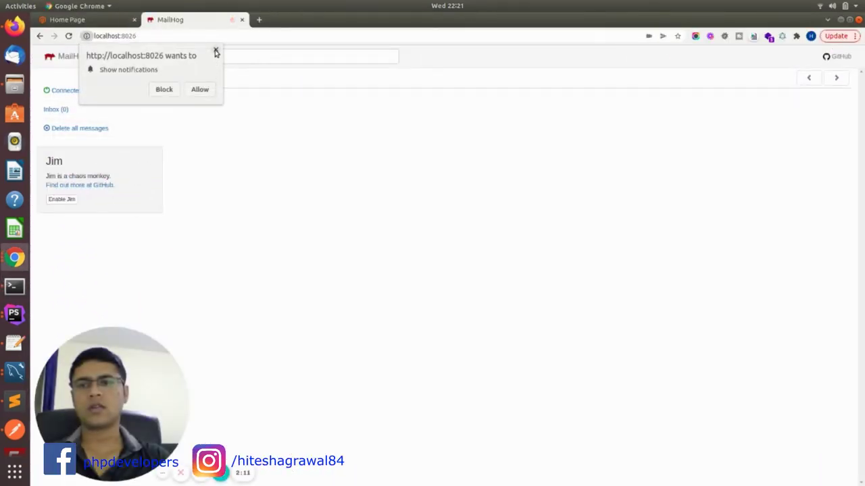
Dismiss the notification request on the empty localhost:8026 inbox and return to the Magento Configuration tab
left_click(215, 50)
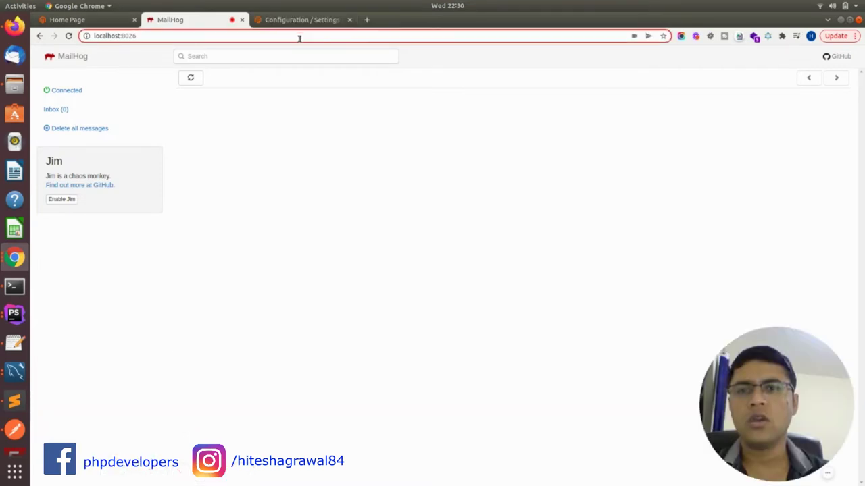
left_click(297, 21)
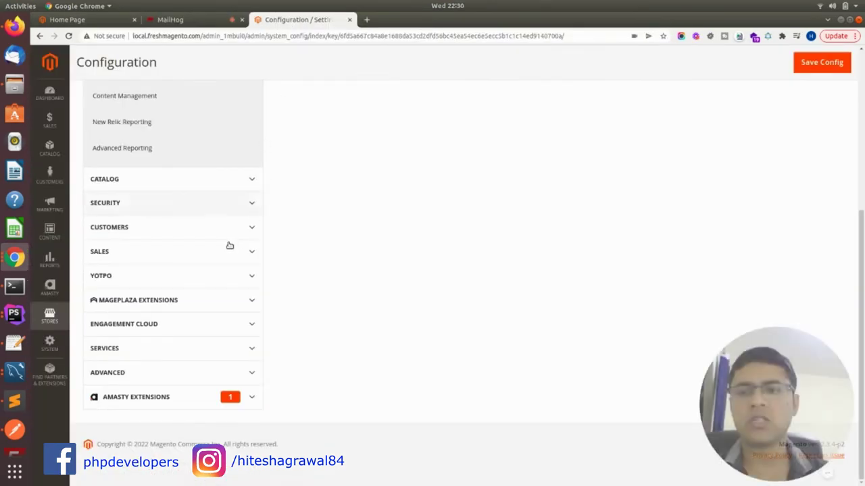
Navigate to the SMTP settings under Mageplaza Extensions in Stores Configuration
left_click(146, 301)
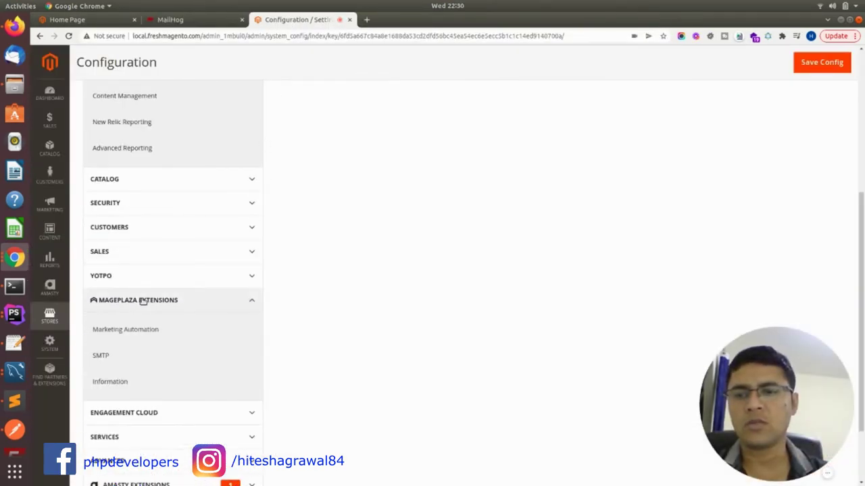
scroll(177, 304, "down", 2)
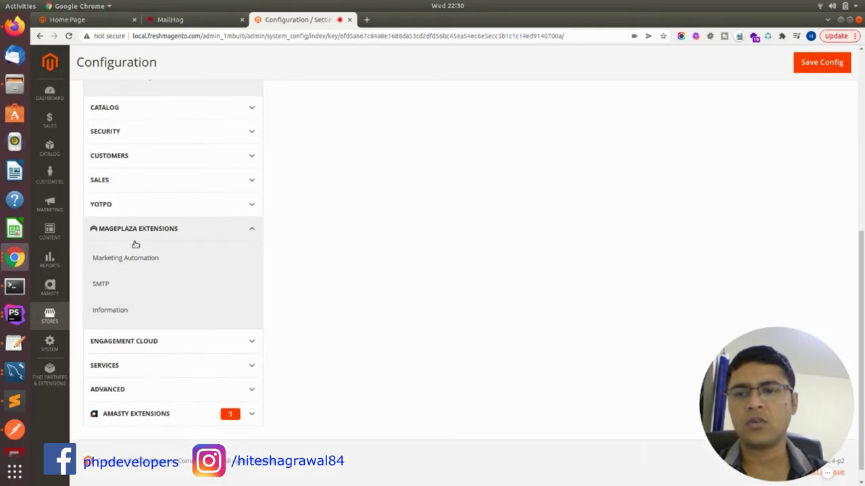
left_click(115, 288)
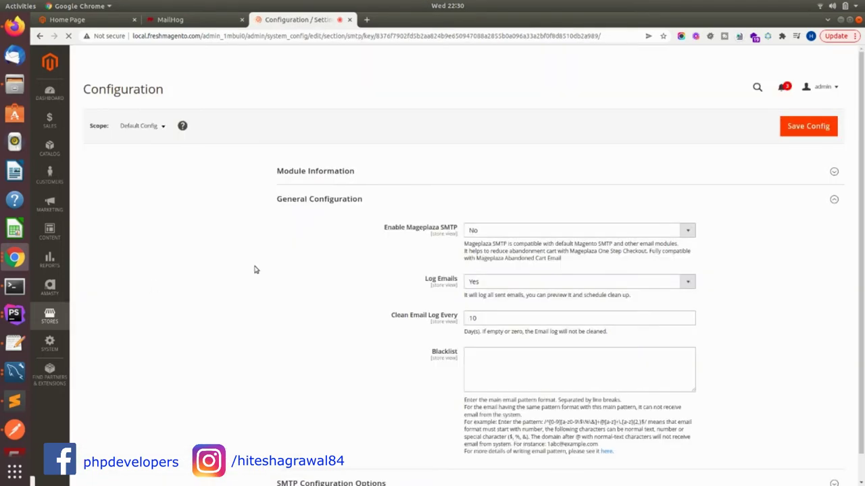
scroll(225, 273, "down", 3)
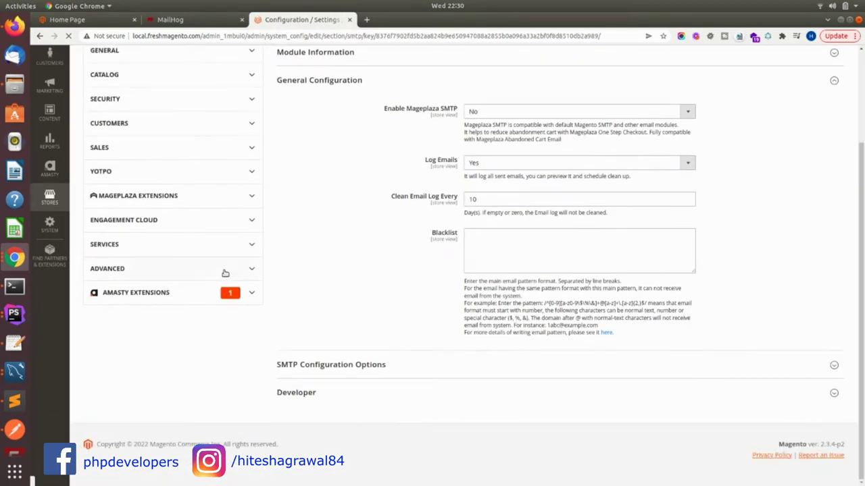
left_click(181, 203)
scroll(382, 248, "up", 3)
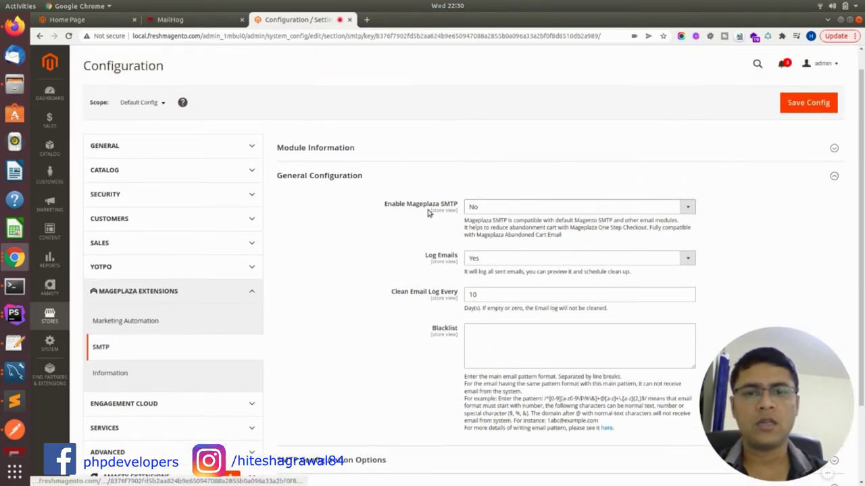
scroll(429, 212, "down", 1)
Set Enable Mageplaza SMTP to Yes and expand SMTP Configuration Options
left_click_drag(385, 158, 451, 160)
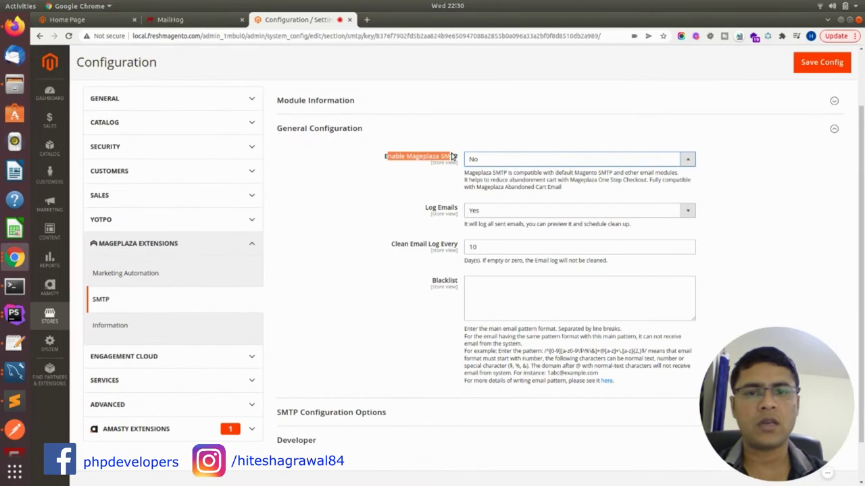
left_click(486, 162)
left_click(474, 180)
scroll(475, 186, "down", 1)
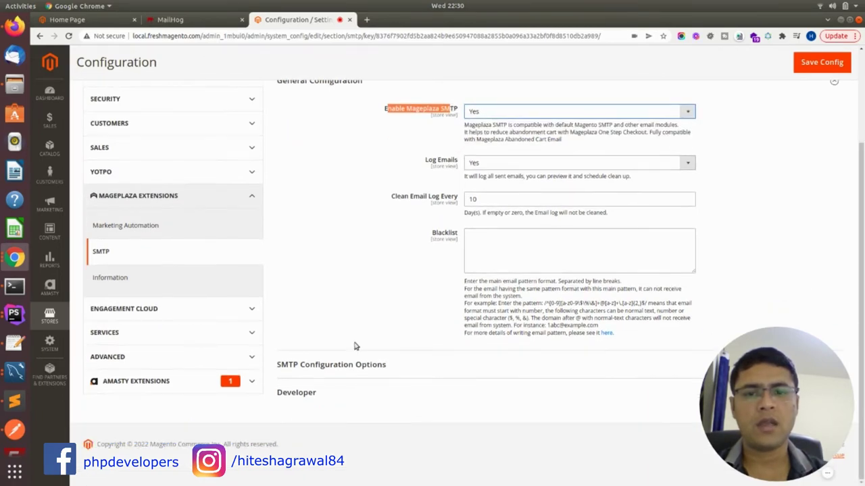
left_click(368, 366)
scroll(384, 344, "down", 3)
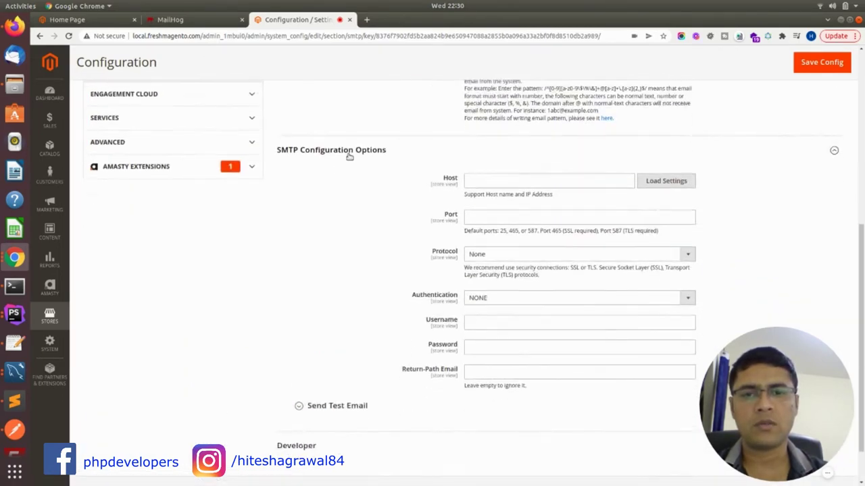
Enter localhost as the SMTP host and 1026 as the port
left_click(567, 177)
type("localhost")
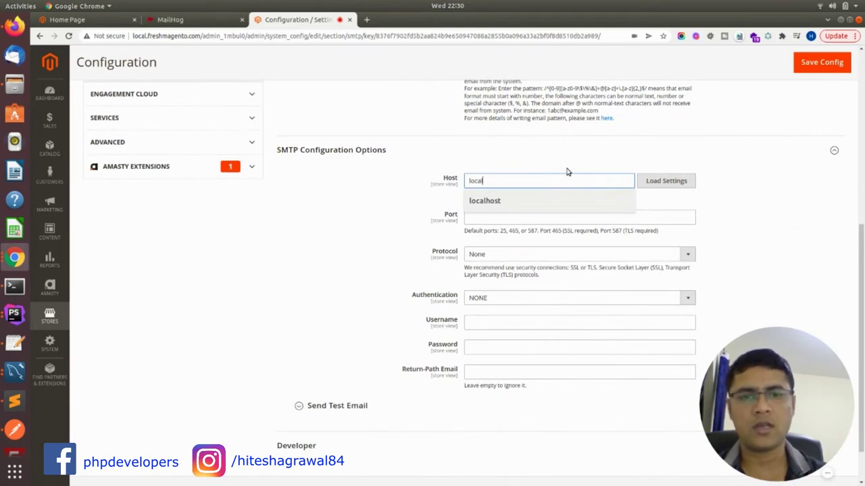
left_click(493, 218)
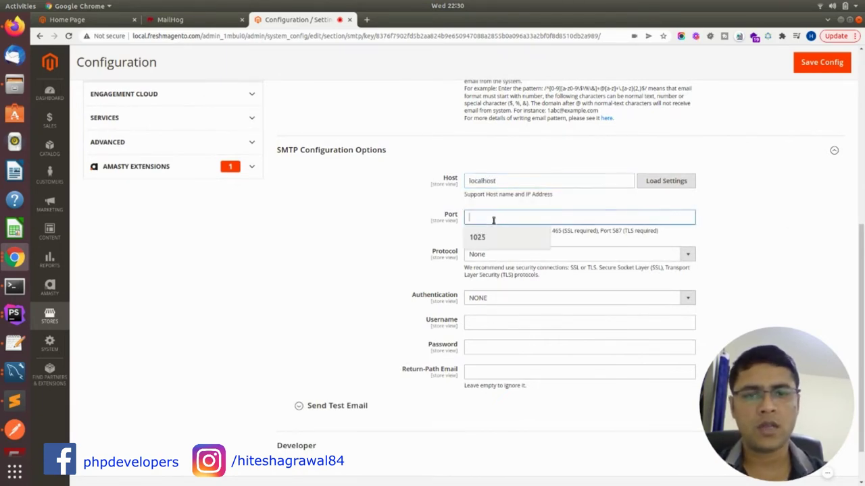
type("8025")
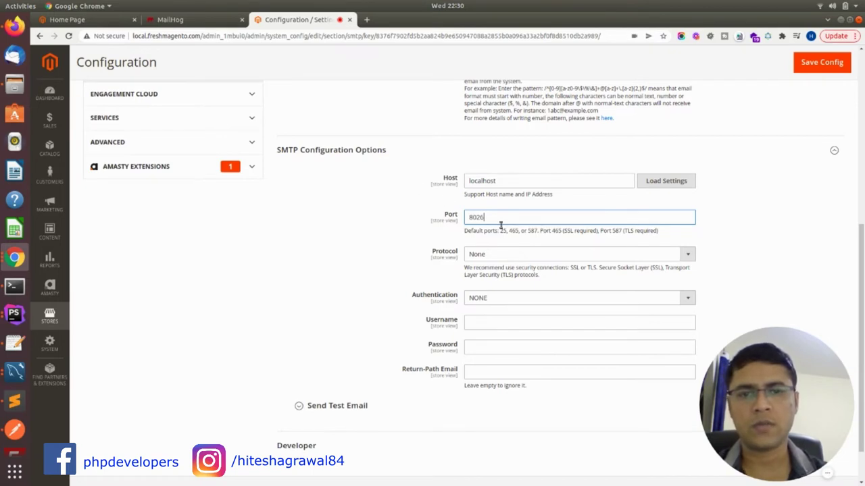
left_click_drag(500, 220, 465, 219)
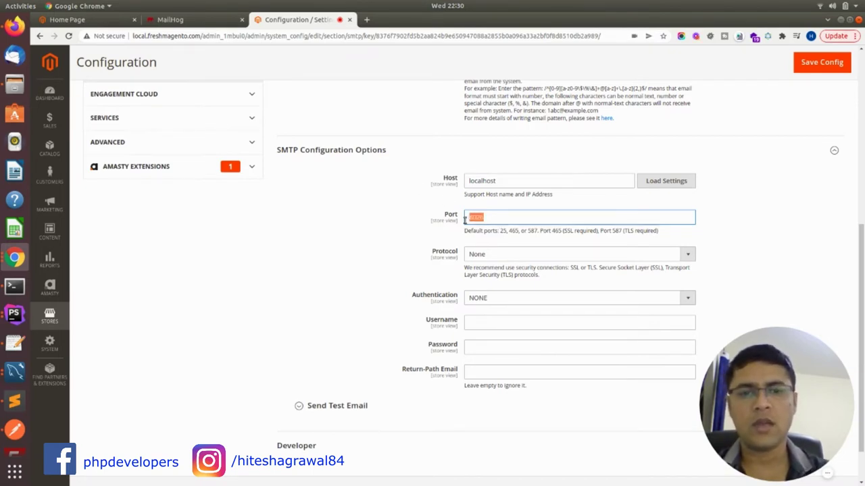
type("1026")
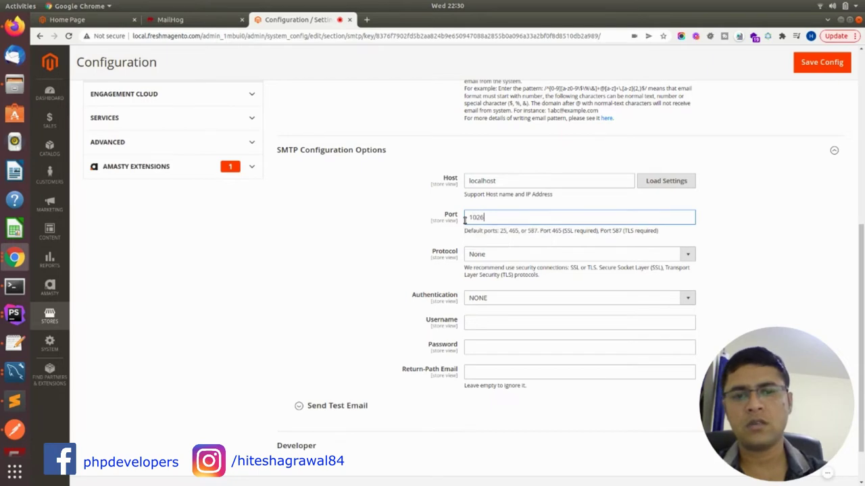
Save Config, then expand the Send Test Email section
scroll(490, 267, "down", 2)
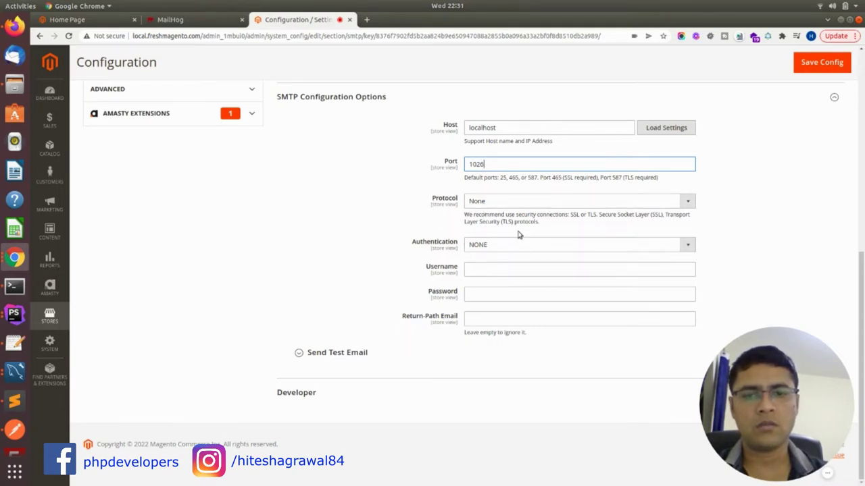
left_click(816, 69)
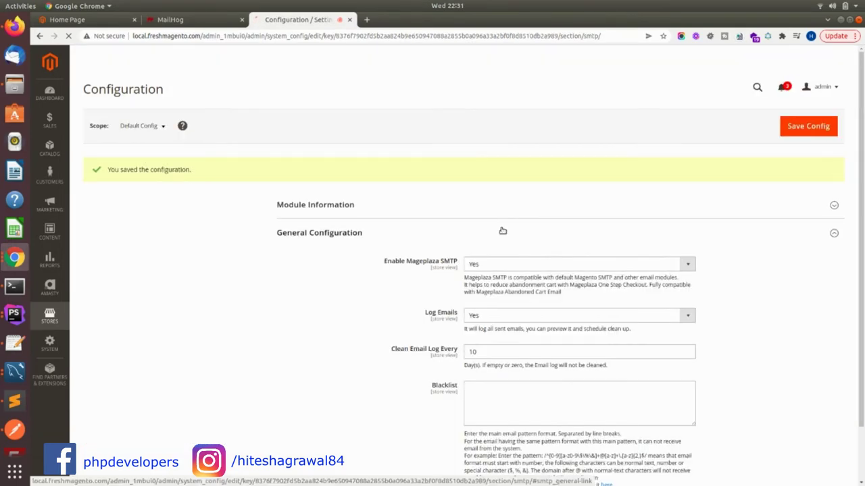
scroll(500, 232, "down", 5)
scroll(469, 281, "down", 3)
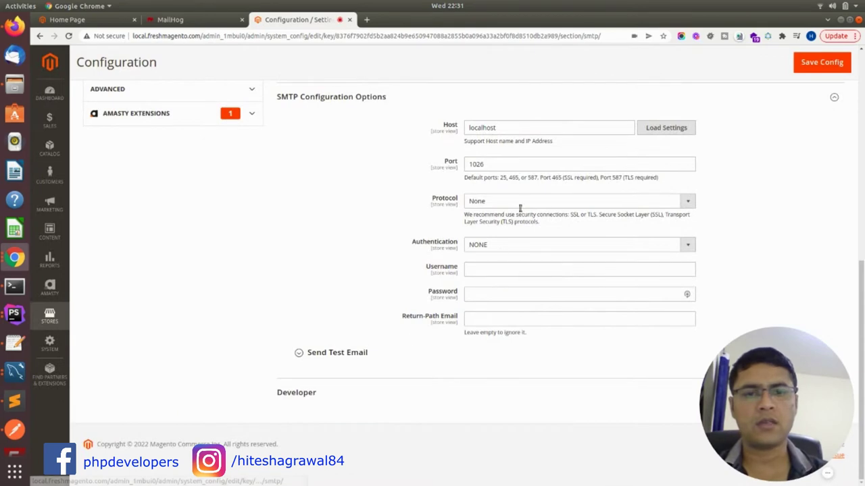
left_click(368, 353)
Fill in the test recipient's e-mail address from the browser suggestion
scroll(372, 347, "down", 2)
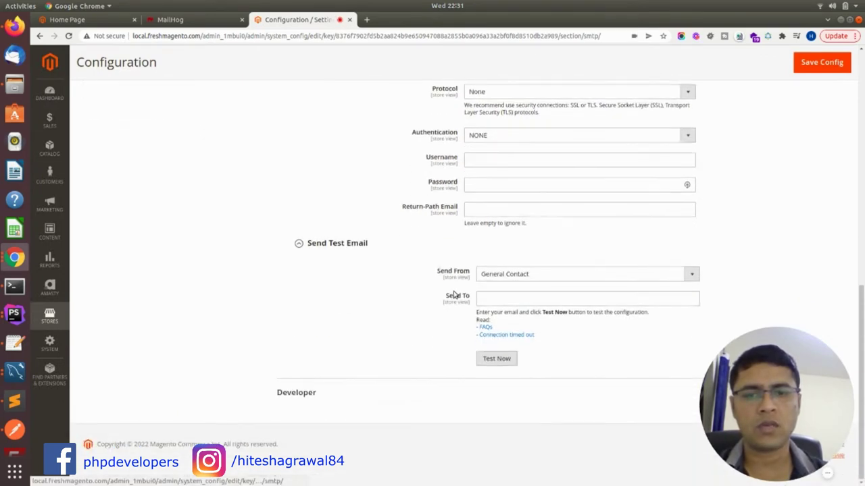
left_click(520, 293)
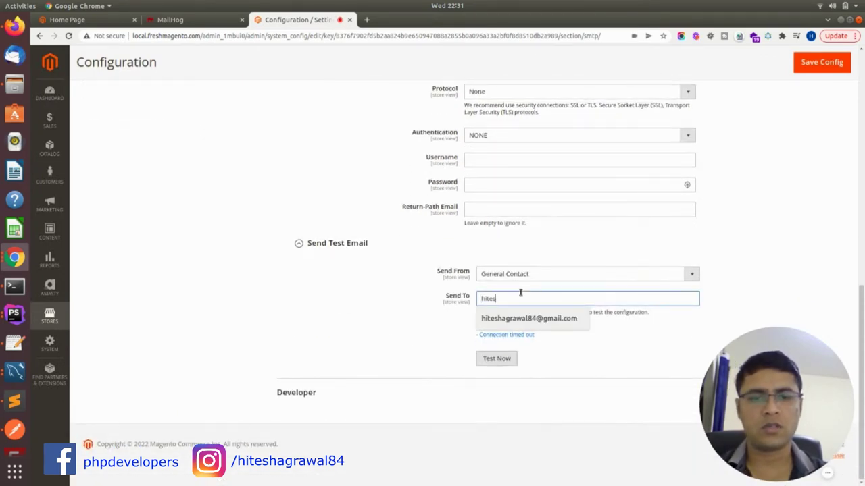
left_click(527, 319)
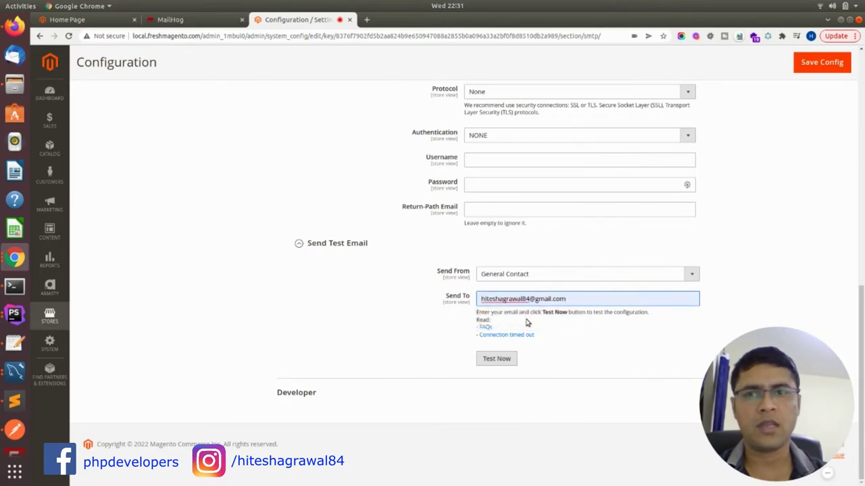
triple_click(477, 302)
left_click(590, 300)
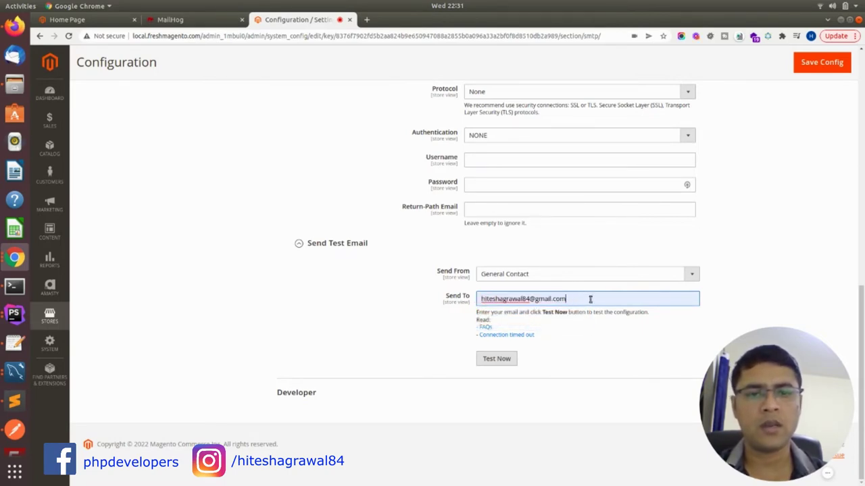
triple_click(474, 302)
left_click(574, 300)
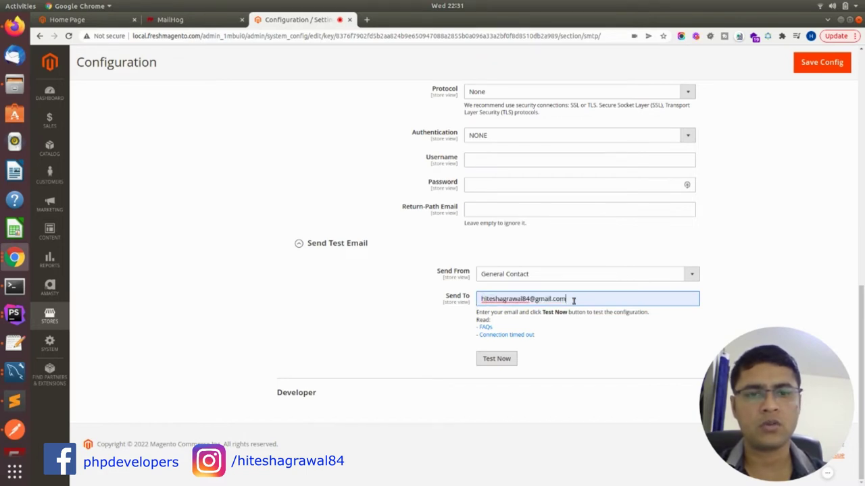
Send the test email and close the 'Sent successfully' confirmation
left_click(504, 361)
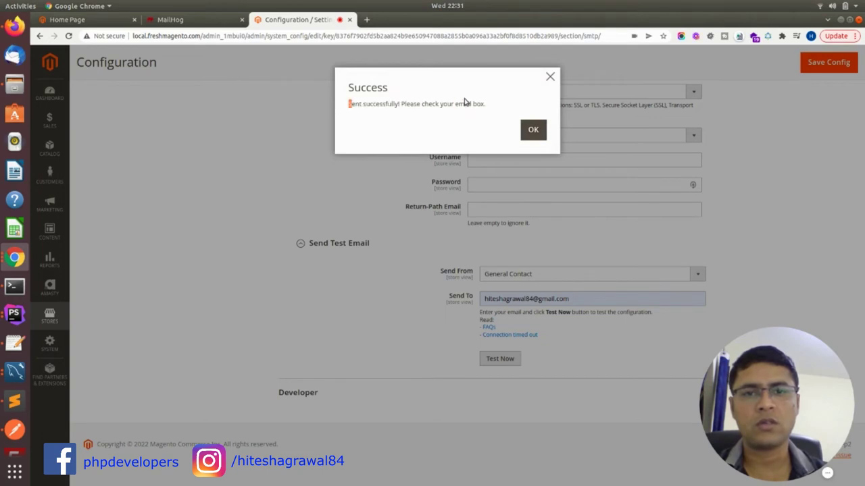
left_click_drag(465, 101, 474, 103)
left_click(531, 131)
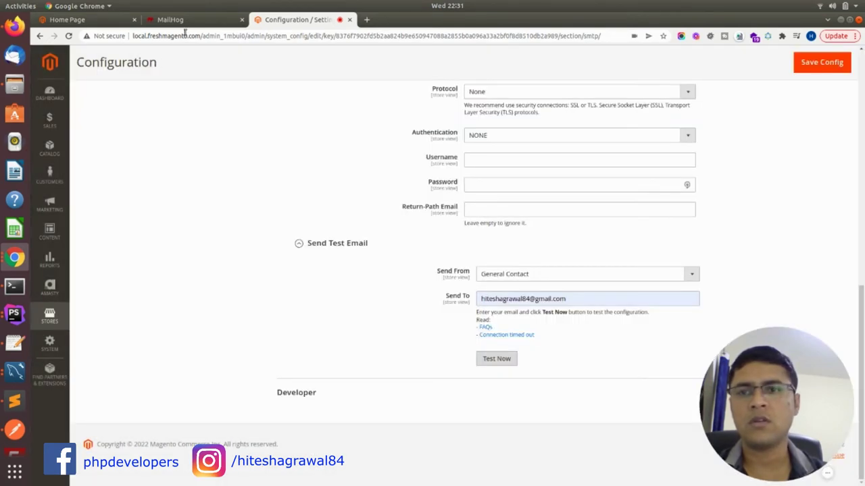
left_click(181, 20)
Open 'TEST EMAIL from Custom SMTP' in MailHog, then go to the Luma store's account menu
left_click(64, 109)
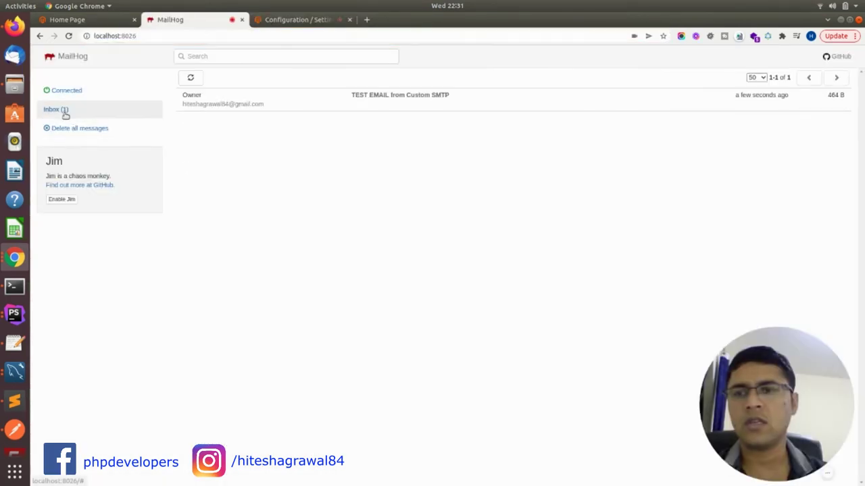
left_click(385, 96)
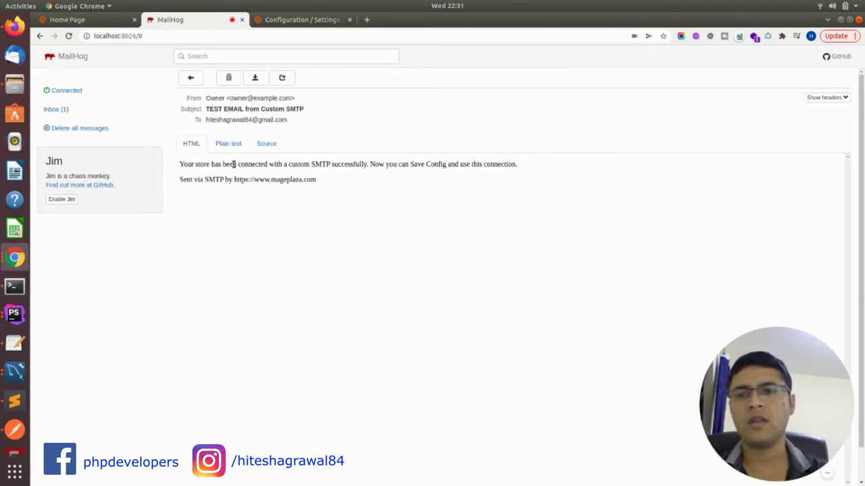
left_click_drag(234, 164, 262, 176)
left_click(333, 218)
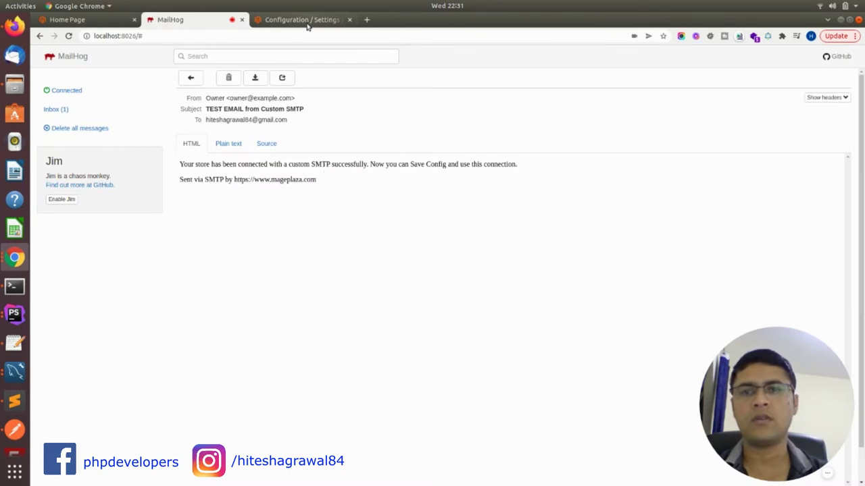
left_click(107, 22)
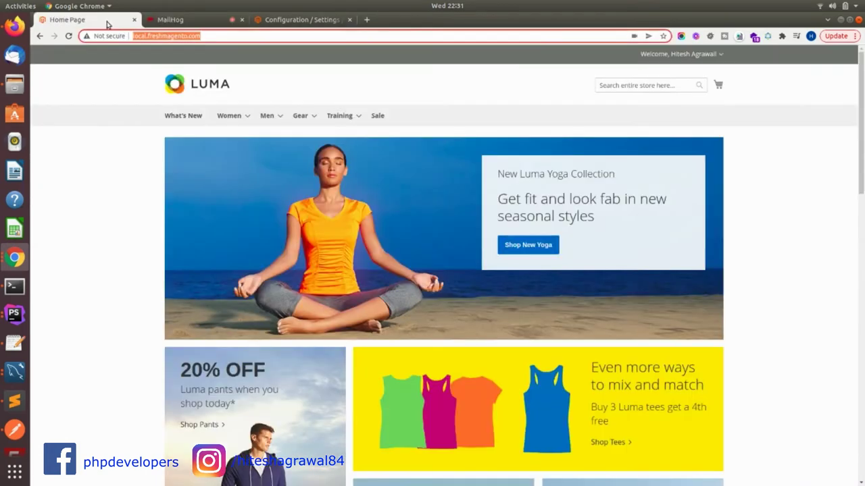
left_click(718, 54)
Sign out, open Create an Account, and enter the customer's first and last name
left_click(661, 102)
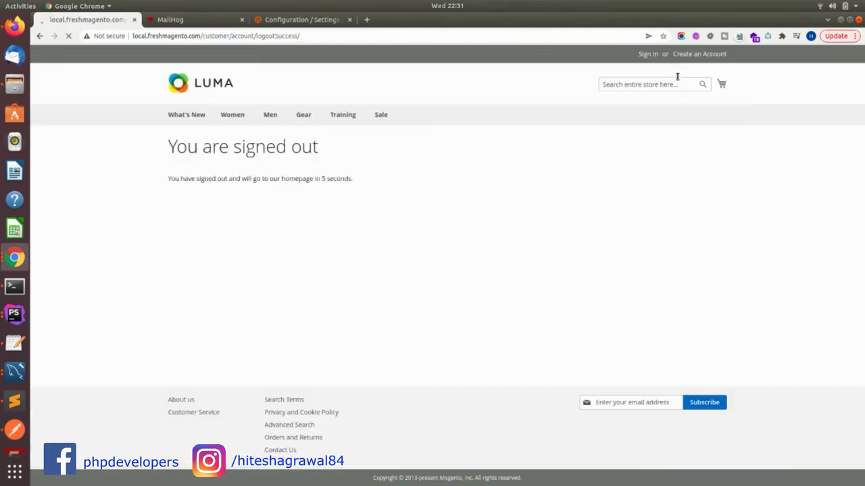
left_click(694, 55)
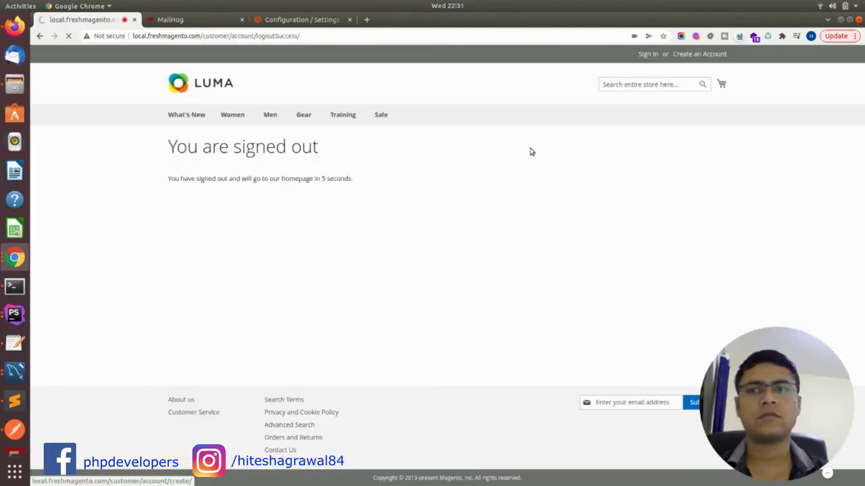
scroll(410, 177, "down", 2)
left_click(215, 154)
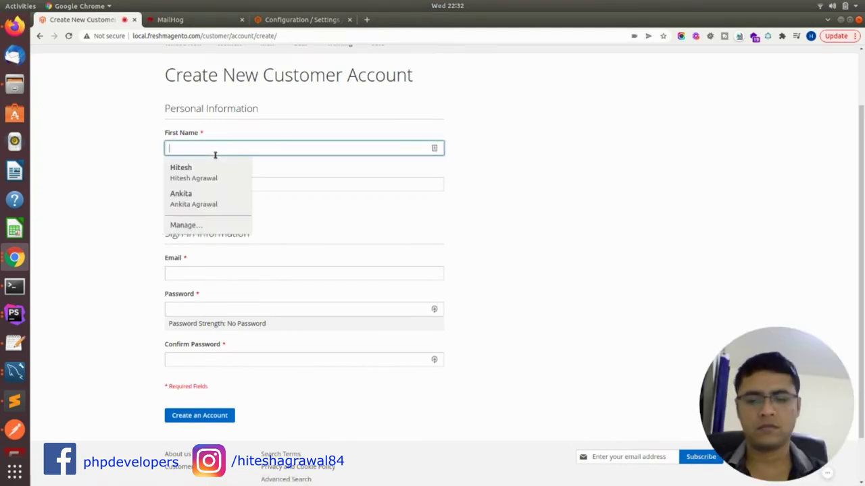
key("Tab")
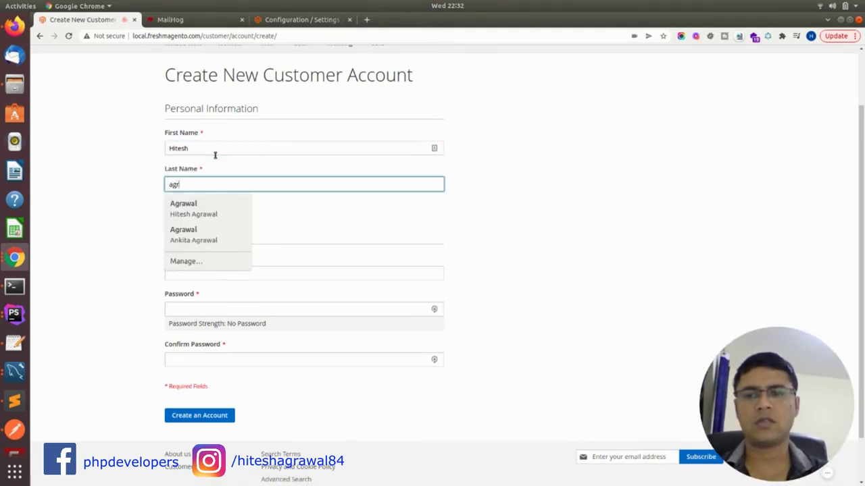
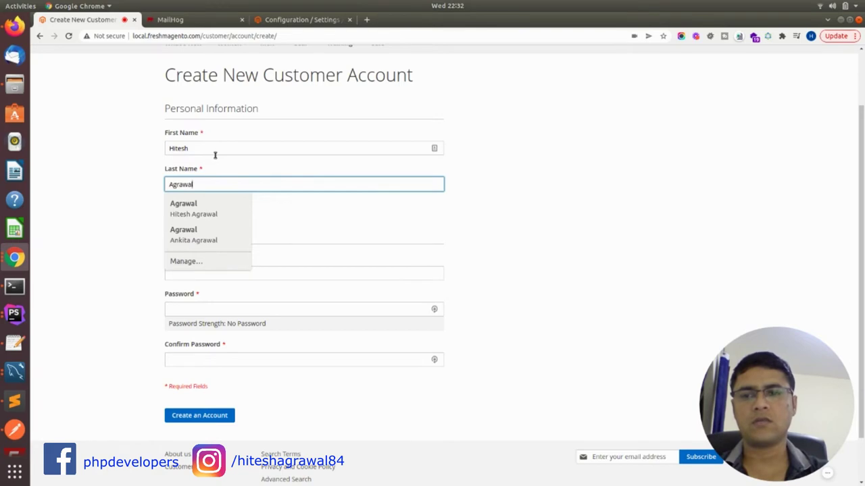
key("Escape")
Fill in the customer's e-mail and the account password, then submit the registration
left_click(225, 272)
left_click(225, 284)
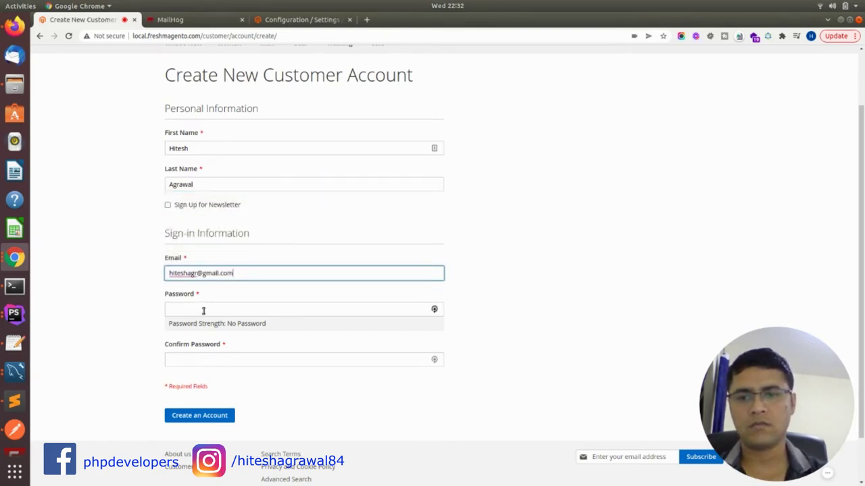
left_click(203, 309)
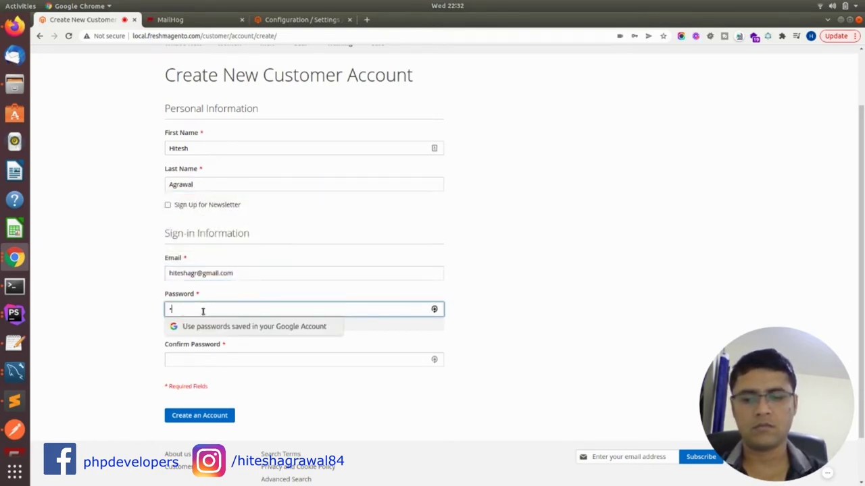
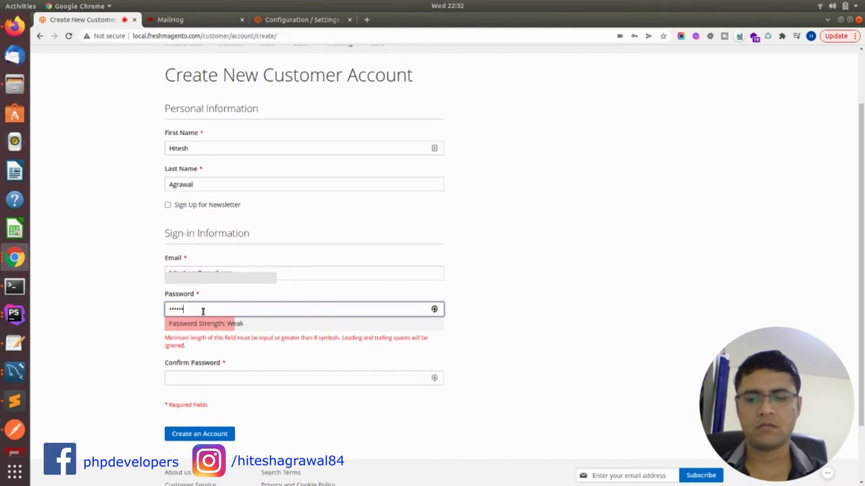
key("Tab")
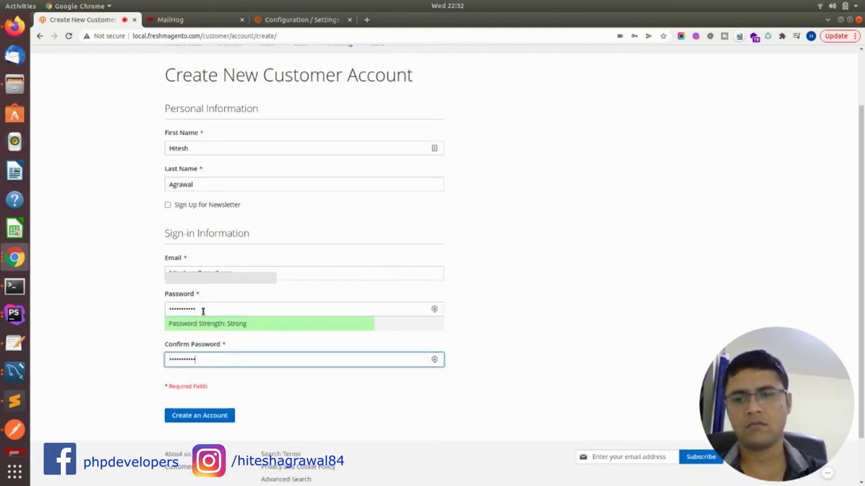
left_click(201, 415)
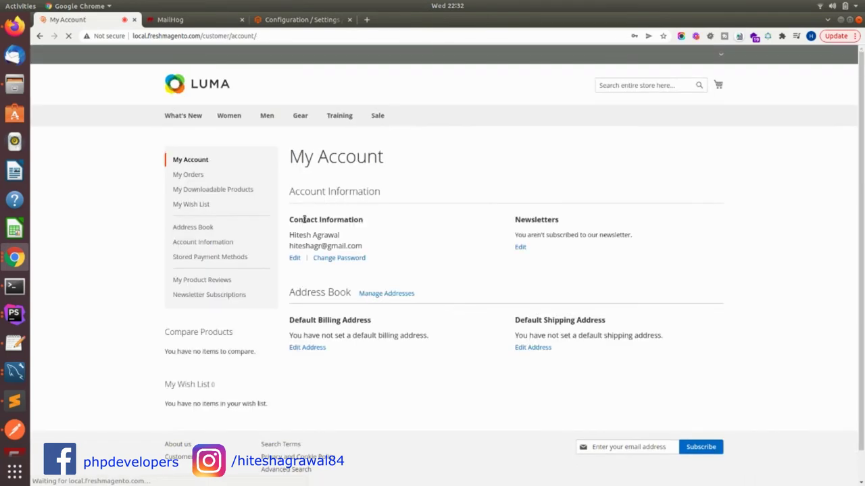
Open the 'Welcome to Main Website Store' email in the MailHog inbox, then switch to Terminal
left_click(202, 22)
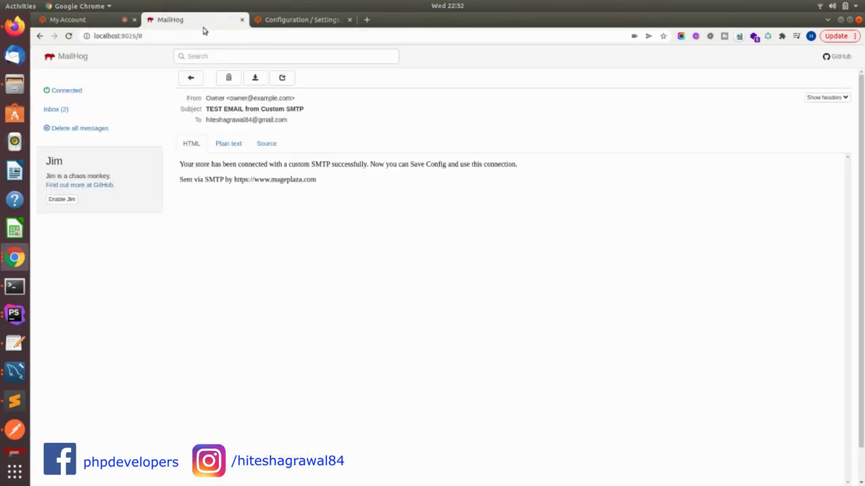
left_click(54, 113)
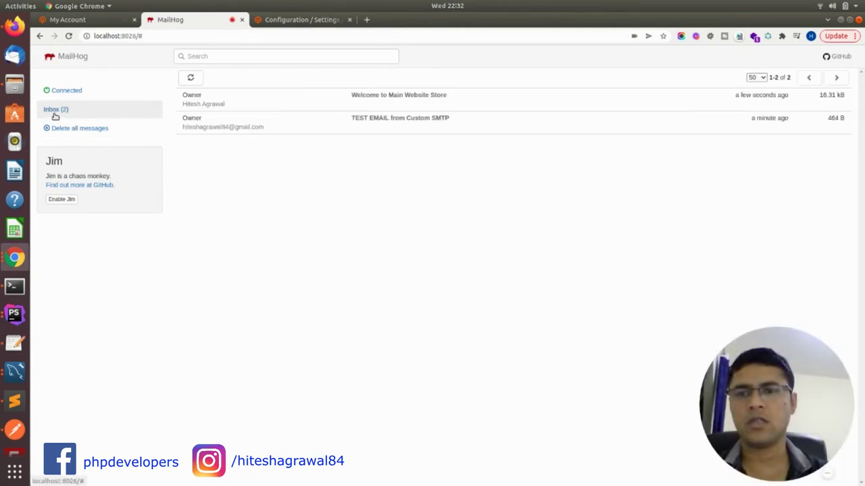
left_click(379, 102)
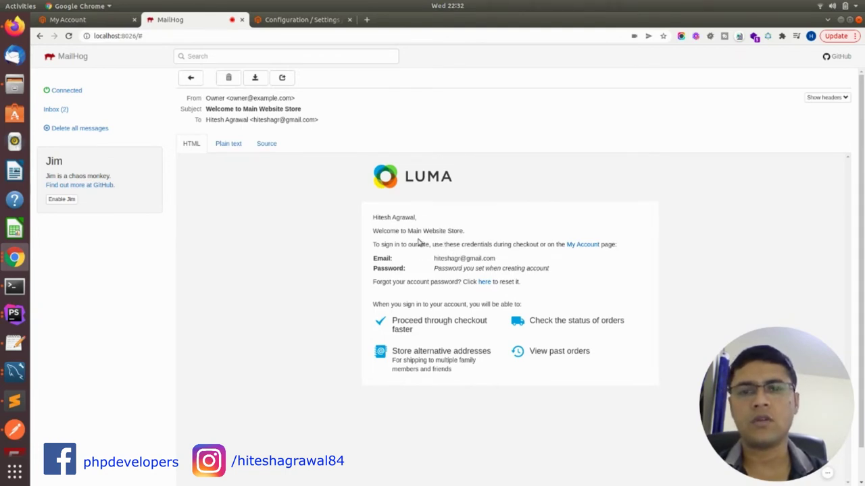
scroll(419, 244, "down", 1)
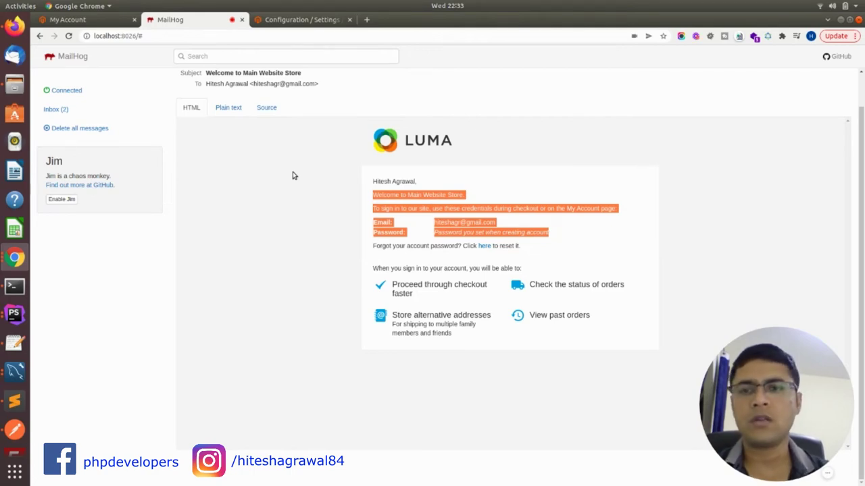
left_click(15, 286)
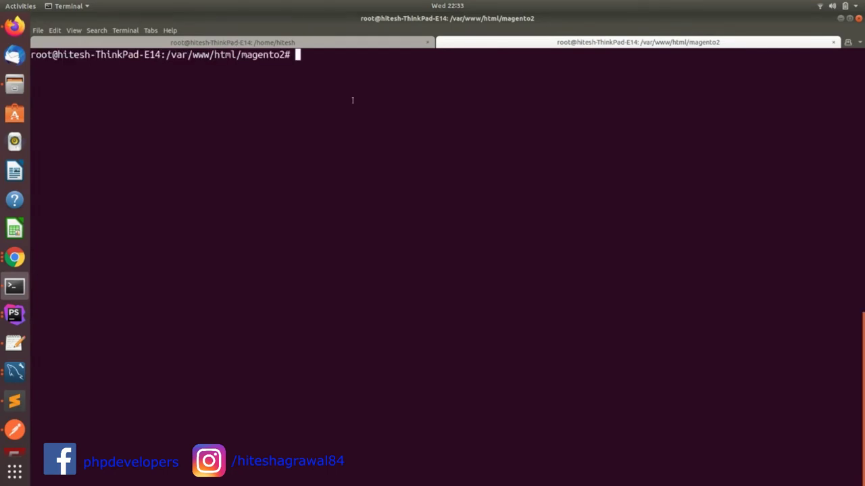
Type 'sudo apt-get -y install golang-go' at the prompt, then erase it
type("sudo apt-g")
key("BackSpace")
type("ge")
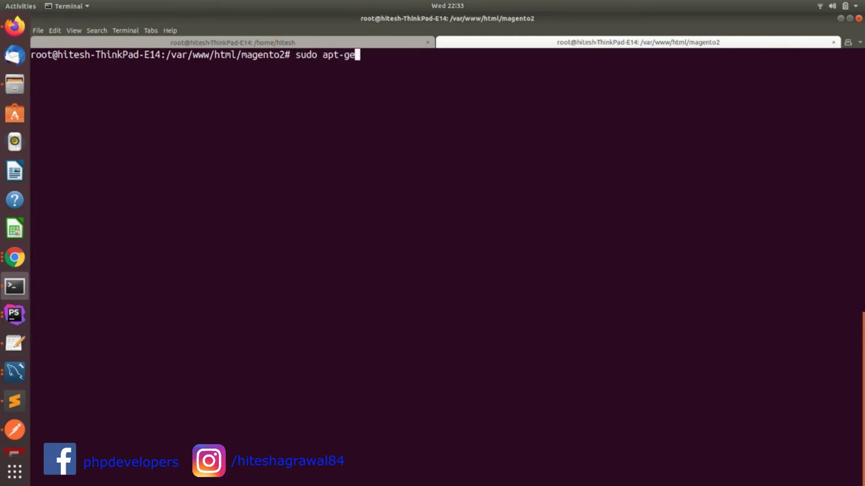
type("t -y install go")
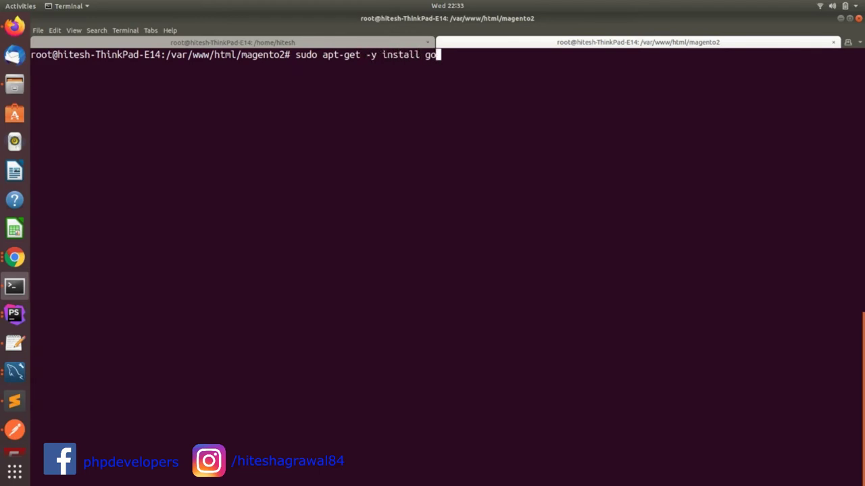
type("lang-go")
key("BackSpace")
key("BackSpace")
key("BackSpace")
key("BackSpace")
key("BackSpace")
key("BackSpace")
key("BackSpace")
key("BackSpace")
key("BackSpace")
key("BackSpace")
key("BackSpace")
key("BackSpace")
key("BackSpace")
key("BackSpace")
key("BackSpace")
key("BackSpace")
key("BackSpace")
key("BackSpace")
key("BackSpace")
key("BackSpace")
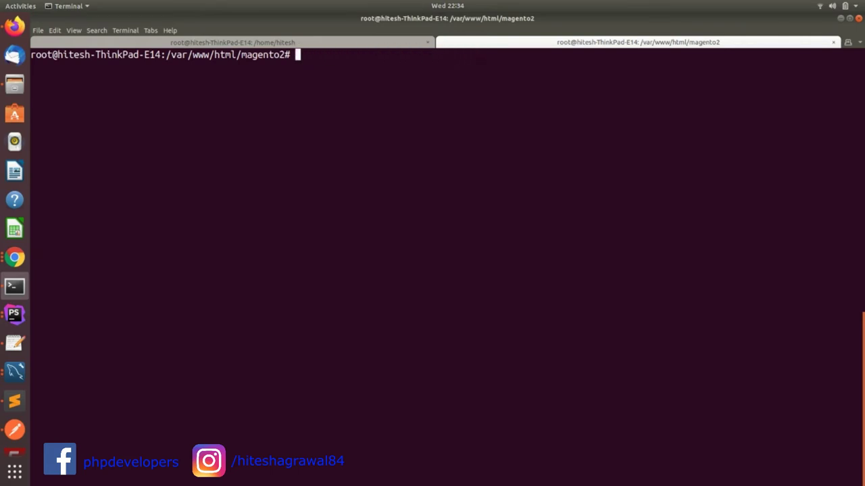
Type 'go get github.com/mailhog/MailHog', then erase it to leave an empty prompt
type("go get gith")
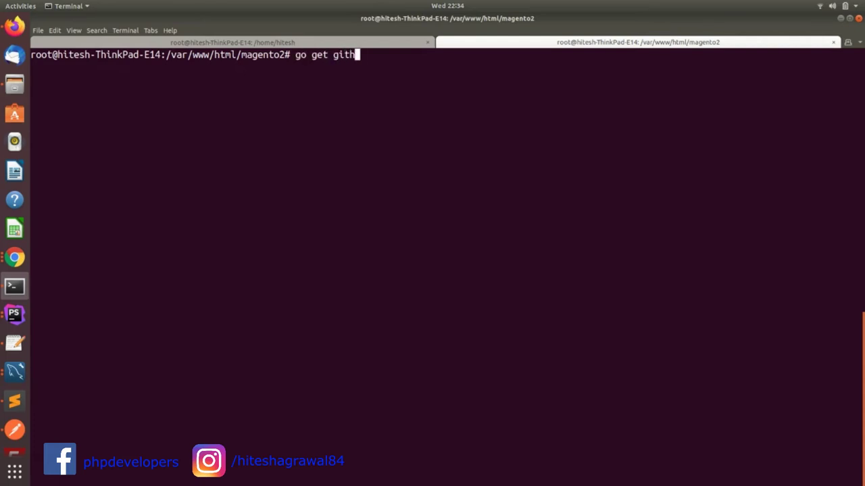
key("BackSpace")
type("ub.com/mail")
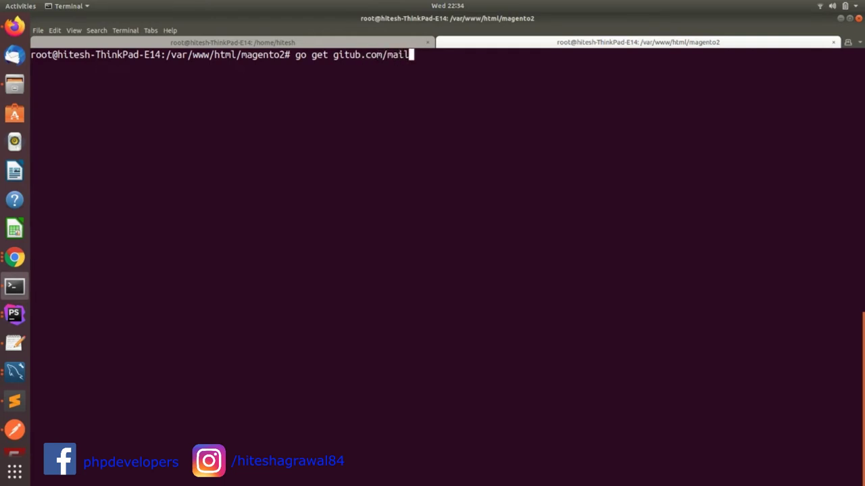
type("hog/Mail")
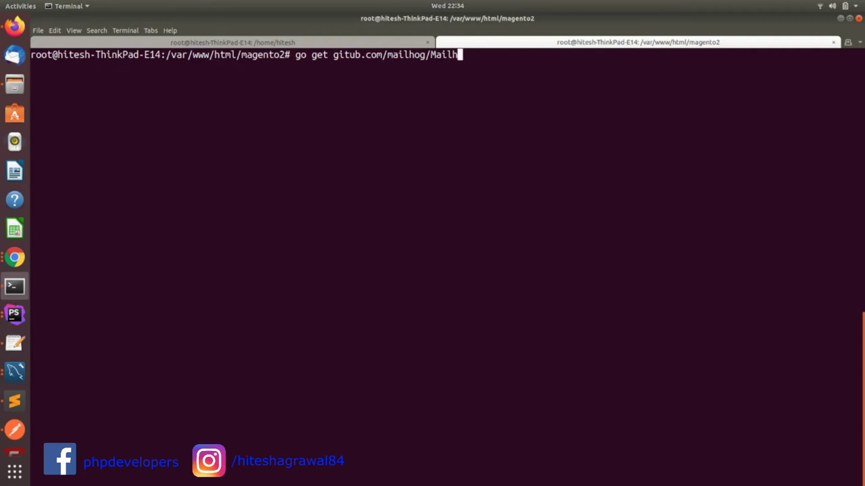
type("Hog")
key("Left")
key("Left")
key("Left")
key("Left")
key("Left")
key("Left")
key("Left")
key("Left")
key("Left")
key("Left")
key("Left")
key("Left")
key("Left")
key("Left")
key("Left")
key("Left")
key("Left")
key("Left")
key("Left")
key("Left")
key("Right")
key("Right")
key("Right")
key("Right")
key("Right")
key("Right")
key("Right")
key("Right")
key("Right")
key("Right")
key("Right")
key("Right")
key("Right")
key("Right")
key("Right")
key("Right")
key("Right")
key("Right")
key("Right")
key("Right")
key("Right")
key("Right")
key("Right")
key("BackSpace")
key("BackSpace")
key("BackSpace")
key("BackSpace")
key("BackSpace")
key("BackSpace")
key("BackSpace")
key("BackSpace")
key("BackSpace")
key("BackSpace")
key("BackSpace")
key("BackSpace")
key("BackSpace")
key("BackSpace")
key("BackSpace")
key("BackSpace")
key("BackSpace")
key("BackSpace")
key("BackSpace")
key("BackSpace")
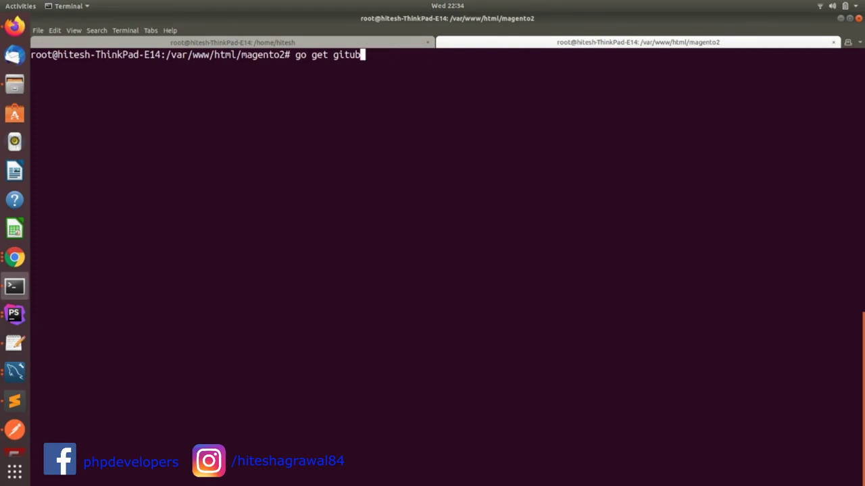
key("BackSpace")
key("BackSpace")
key("BackSpace")
key("BackSpace")
key("BackSpace")
key("BackSpace")
key("BackSpace")
key("BackSpace")
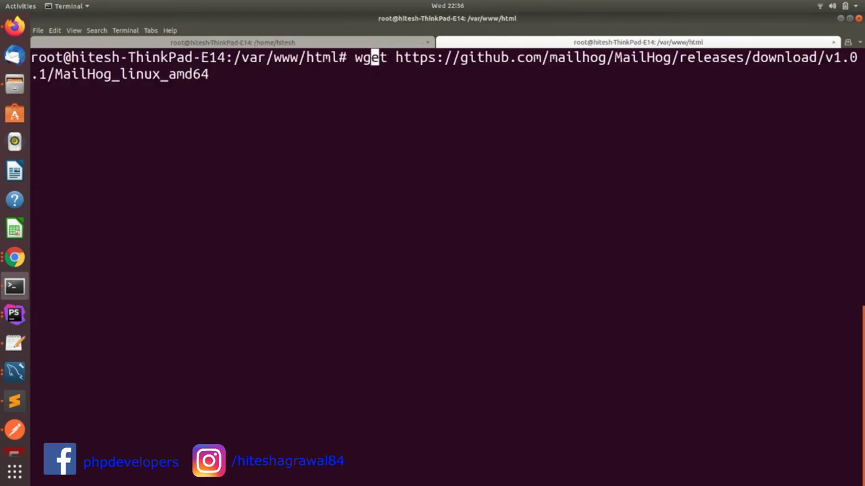
Recall the earlier nano service-file command from history and trim its end
key("Left")
key("Right")
key("Right")
key("Right")
key("Right")
key("Right")
key("Right")
key("Right")
key("Right")
key("Right")
key("Right")
key("Right")
key("Right")
key("Right")
key("Right")
key("Right")
key("Right")
key("Right")
key("Right")
key("Right")
key("Right")
key("Right")
key("Right")
key("Right")
key("Right")
key("Right")
key("Right")
key("Right")
key("Right")
key("Right")
key("Right")
key("Right")
key("Right")
key("Right")
key("Right")
key("Right")
key("Right")
key("Right")
key("Right")
key("Right")
key("Right")
key("Right")
key("Up")
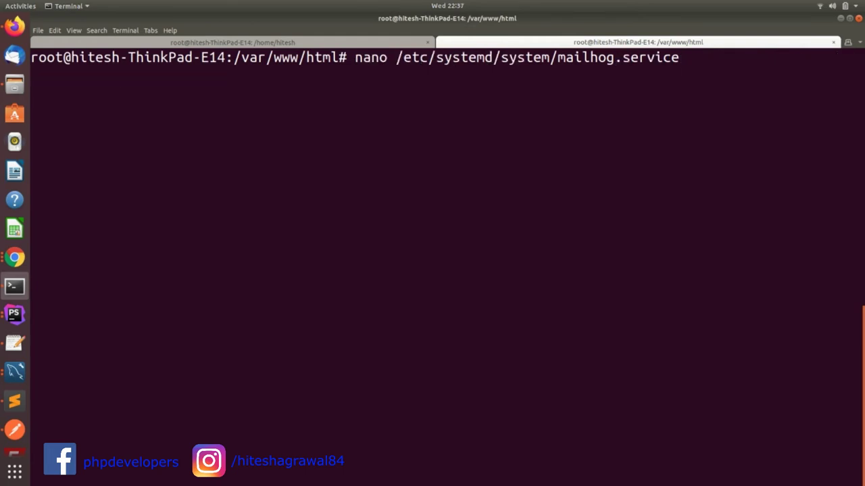
key("BackSpace")
key("BackSpace")
key("BackSpace")
key("BackSpace")
key("BackSpace")
key("BackSpace")
key("BackSpace")
key("BackSpace")
key("BackSpace")
key("BackSpace")
key("BackSpace")
key("BackSpace")
key("BackSpace")
key("BackSpace")
key("BackSpace")
key("BackSpace")
key("BackSpace")
key("BackSpace")
key("BackSpace")
key("BackSpace")
key("BackSpace")
key("BackSpace")
key("BackSpace")
key("BackSpace")
key("BackSpace")
key("BackSpace")
key("BackSpace")
key("BackSpace")
key("BackSpace")
key("BackSpace")
key("BackSpace")
key("BackSpace")
key("BackSpace")
key("BackSpace")
key("BackSpace")
key("BackSpace")
key("BackSpace")
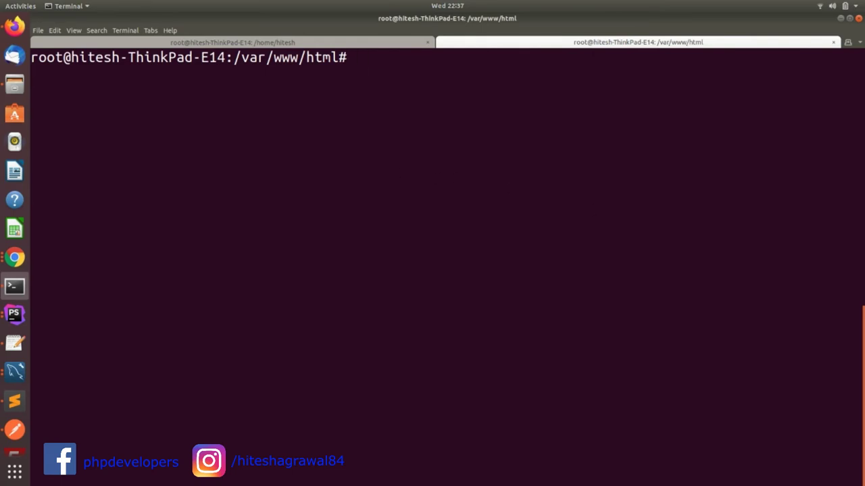
Paste and erase the chmod command, then compose 'sudo nano /etc/systemd/system/mailhog.service'
left_click(15, 258)
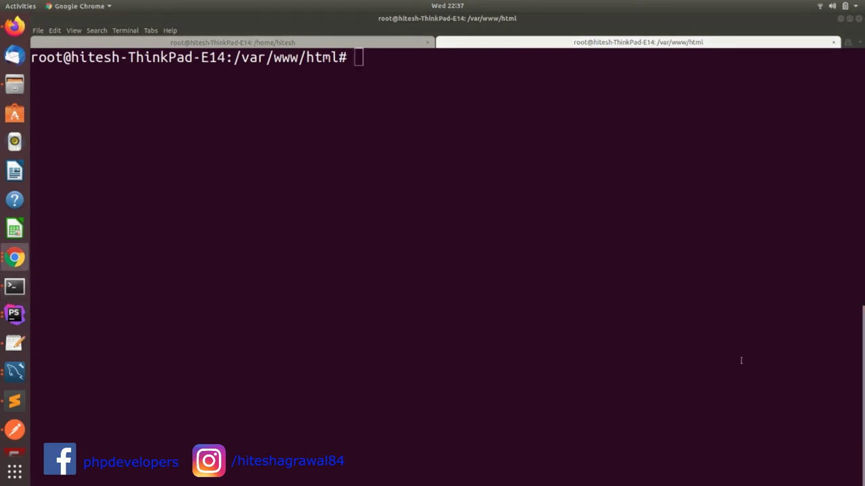
right_click(549, 227)
left_click(571, 254)
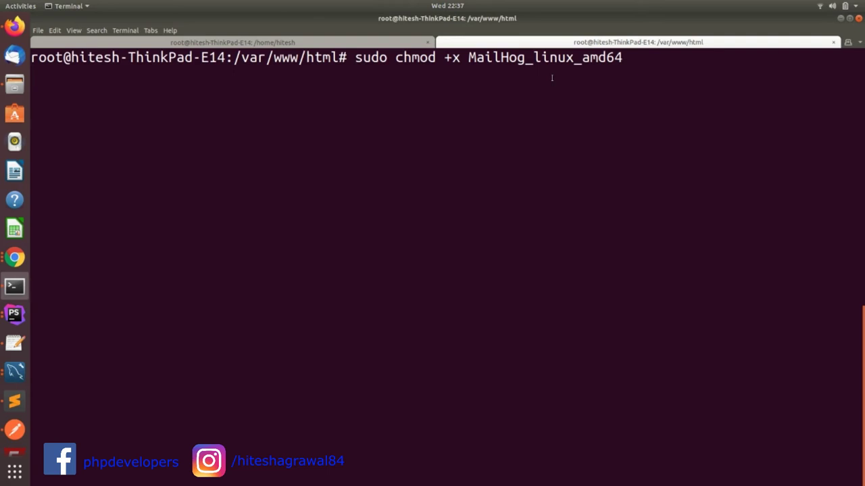
key("BackSpace")
key("BackSpace")
key("BackSpace")
key("BackSpace")
key("BackSpace")
key("BackSpace")
key("BackSpace")
key("BackSpace")
key("BackSpace")
key("BackSpace")
key("BackSpace")
key("BackSpace")
key("BackSpace")
key("BackSpace")
key("BackSpace")
key("BackSpace")
key("BackSpace")
key("BackSpace")
key("BackSpace")
key("BackSpace")
key("BackSpace")
key("BackSpace")
key("BackSpace")
key("BackSpace")
key("BackSpace")
key("BackSpace")
key("BackSpace")
key("BackSpace")
key("BackSpace")
key("BackSpace")
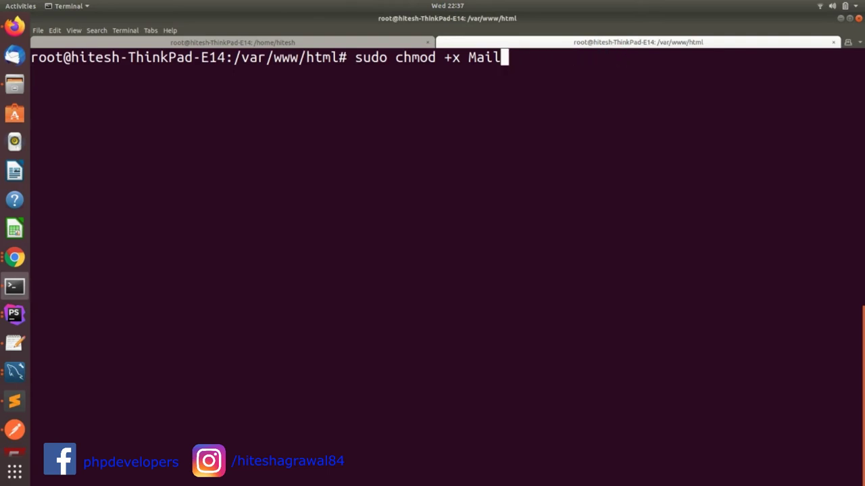
type("o nano")
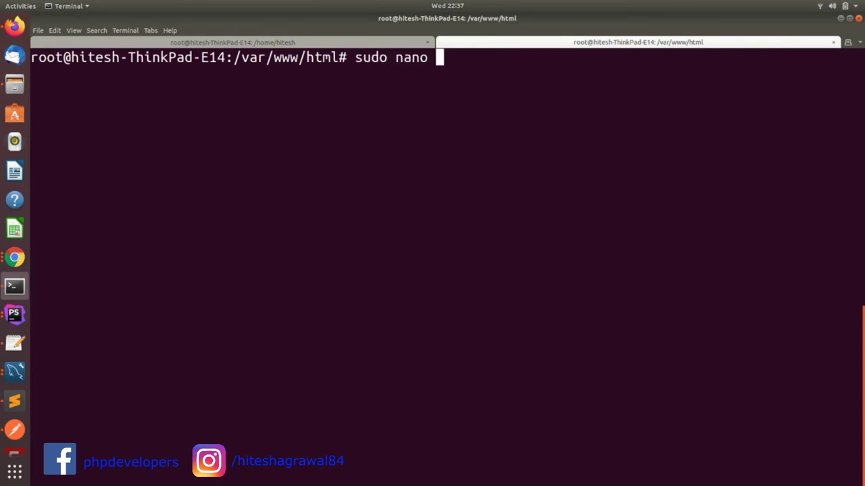
type("/etc/systemd/system/mailhog.service")
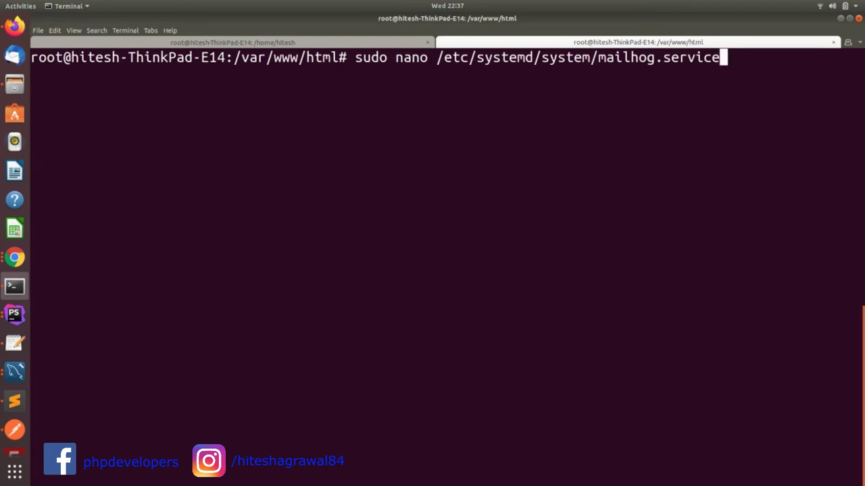
Open mailhog.service in nano, check the ExecStart=/var/www/html path, and exit without saving
key("Return")
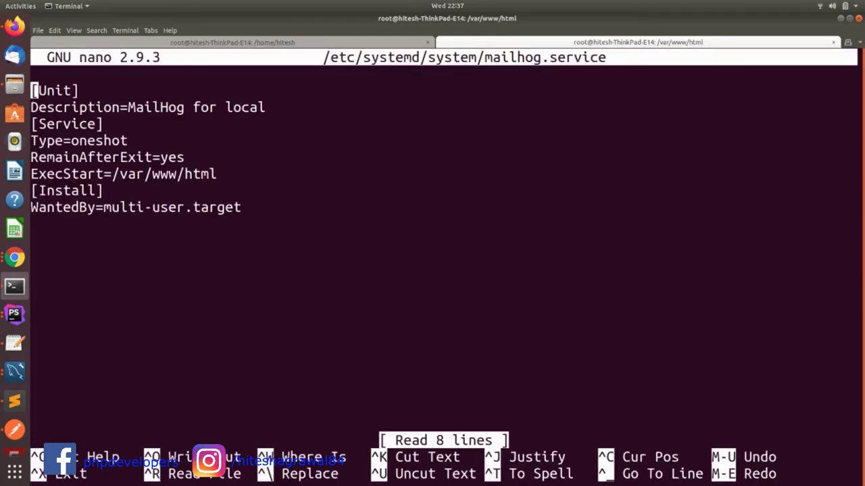
left_click(67, 173)
key("Left")
key("Left")
key("Left")
key("Right")
key("Right")
key("Right")
key("Right")
key("Right")
key("Right")
key("Right")
key("Right")
key("Right")
key("Right")
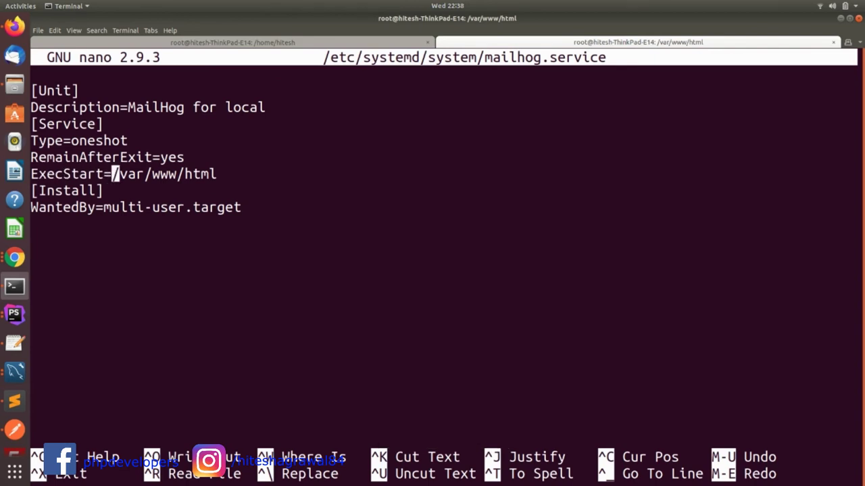
key("Left")
key("Right")
key("Right")
key("Right")
key("Right")
key("Right")
key("Right")
key("Right")
key("Right")
key("Right")
key("Right")
key("Right")
key("Right")
key("Right")
key("Left")
key("Right")
key("Left")
key("Left")
key("Left")
key("Left")
key("Right")
key("Right")
key("Right")
key("Right")
key("ctrl+x")
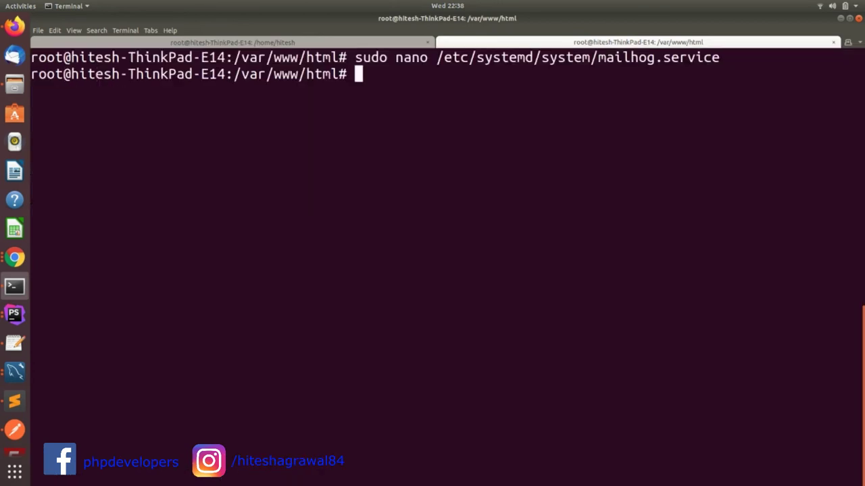
Run 'sudo systemctl start mailhog.service' to launch the MailHog service, then view the MailHog inbox
type("sudo systemctl start mailhog.service")
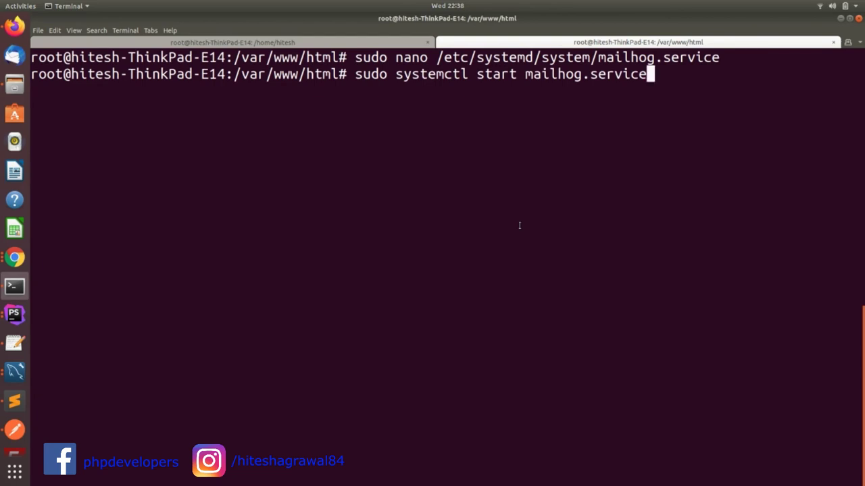
key("Left")
key("Left")
key("Right")
key("Right")
key("Return")
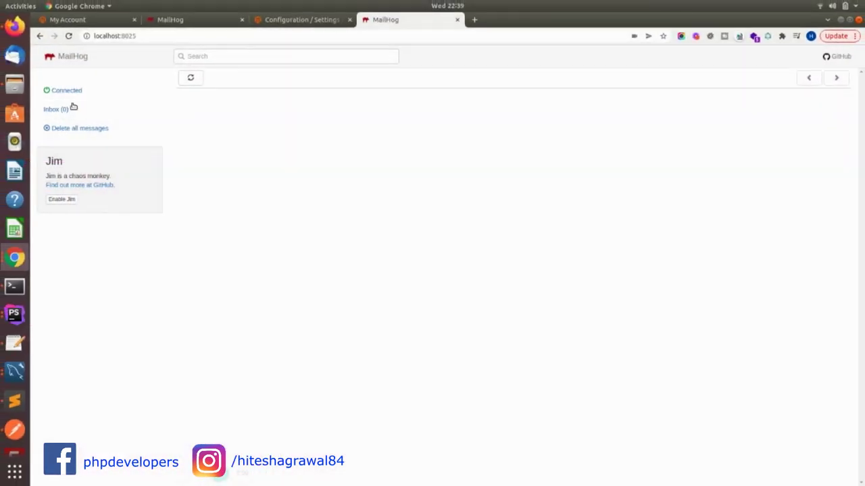
left_click(181, 21)
left_click(118, 35)
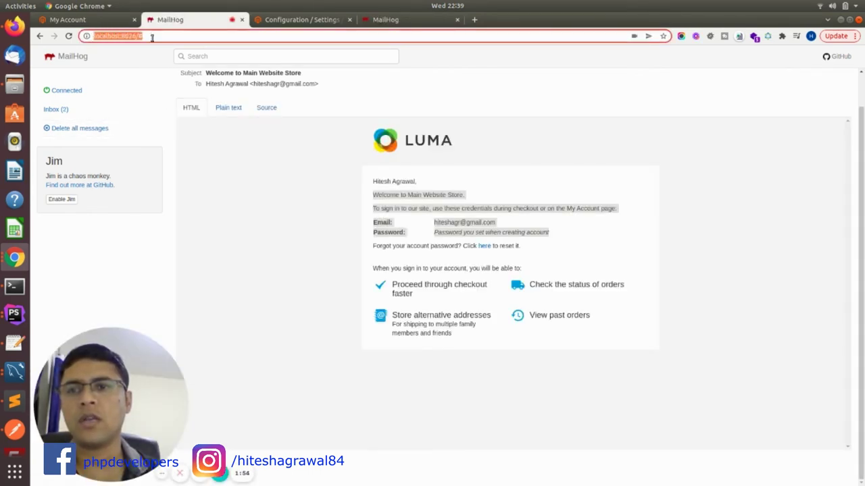
left_click_drag(152, 37, 93, 37)
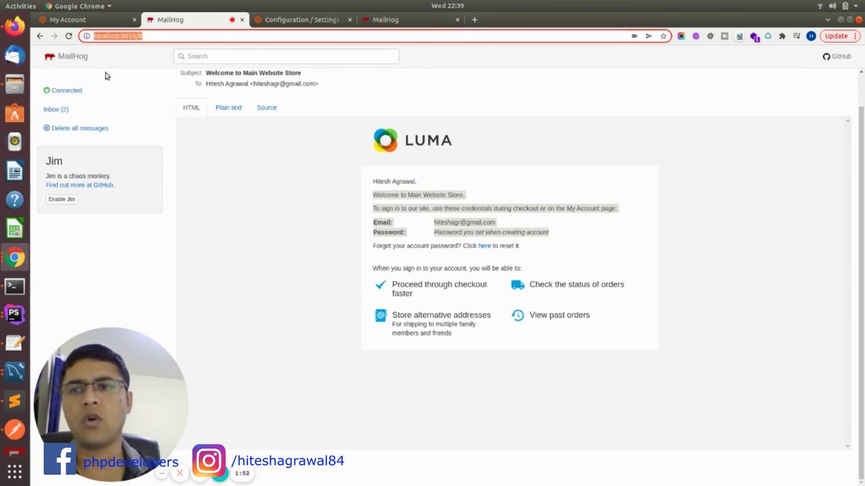
key("ctrl+4")
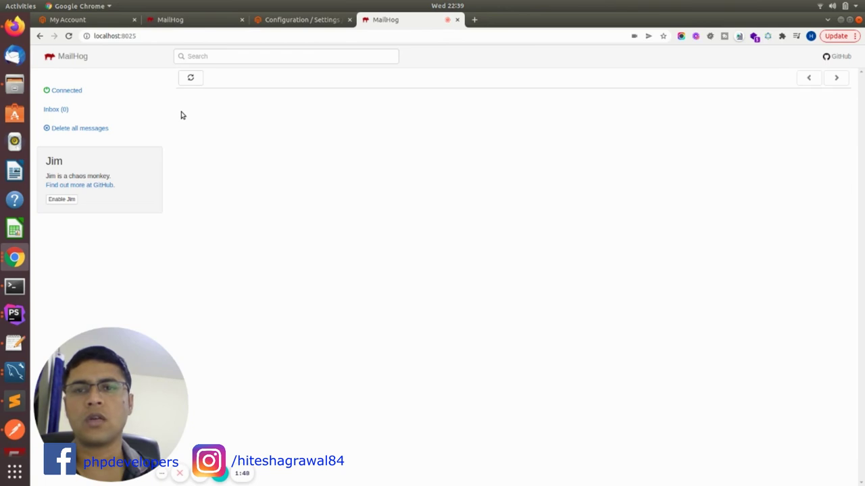
Change the Mageplaza SMTP port from 1026 to 1025 and save the configuration
left_click(293, 20)
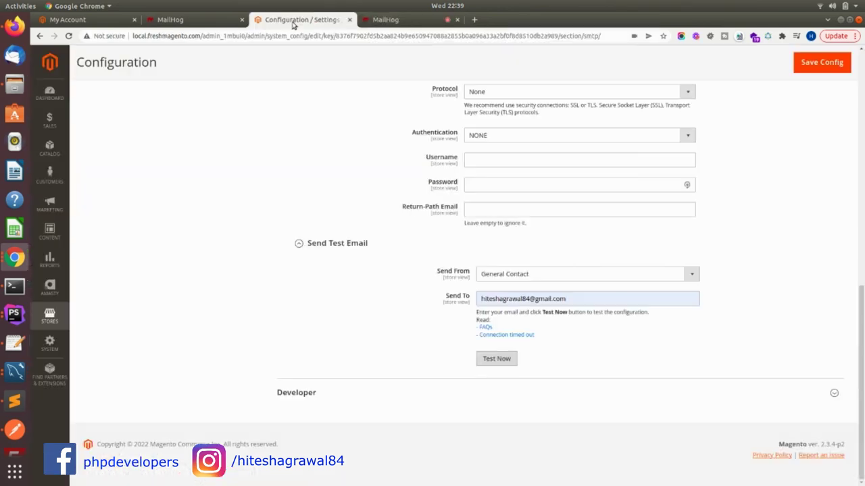
scroll(481, 234, "up", 2)
scroll(480, 235, "up", 1)
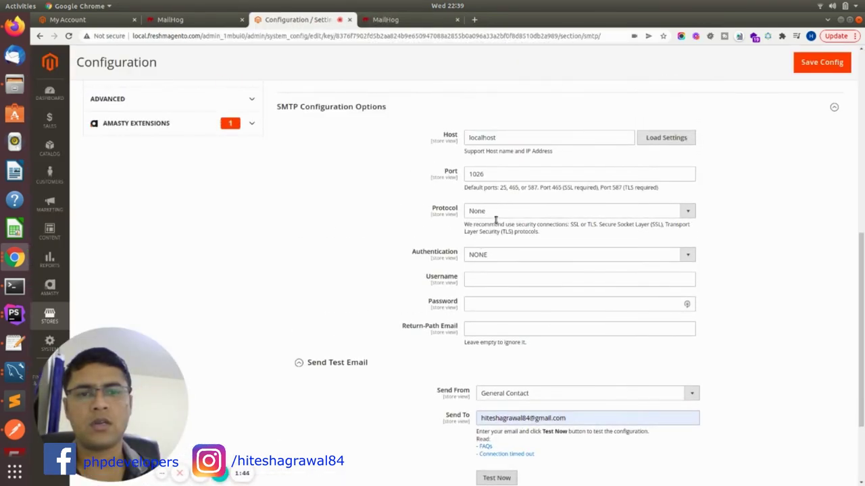
left_click(507, 175)
key("BackSpace")
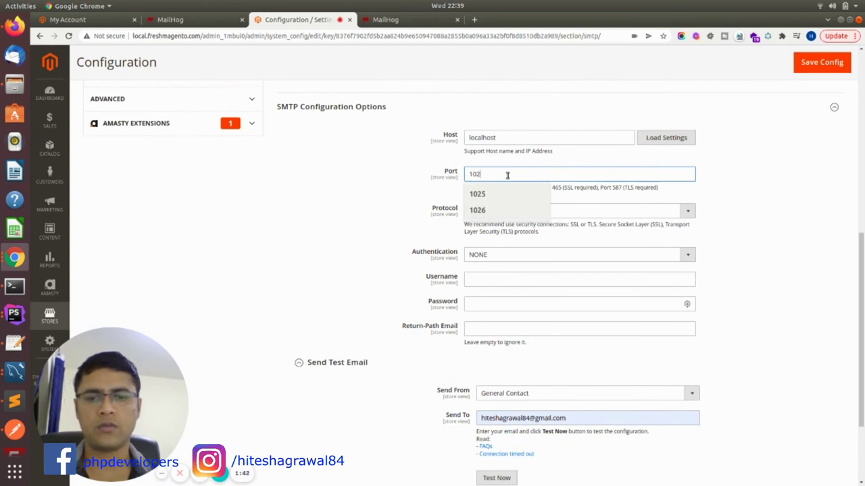
type("5")
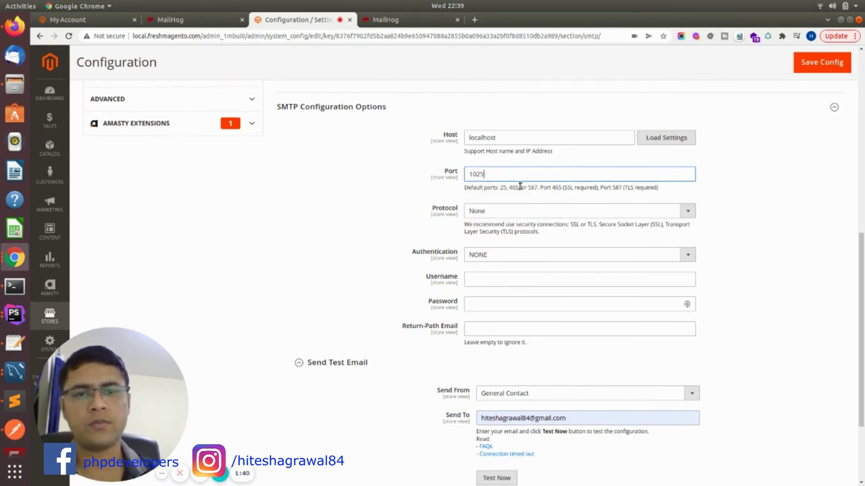
scroll(608, 199, "down", 1)
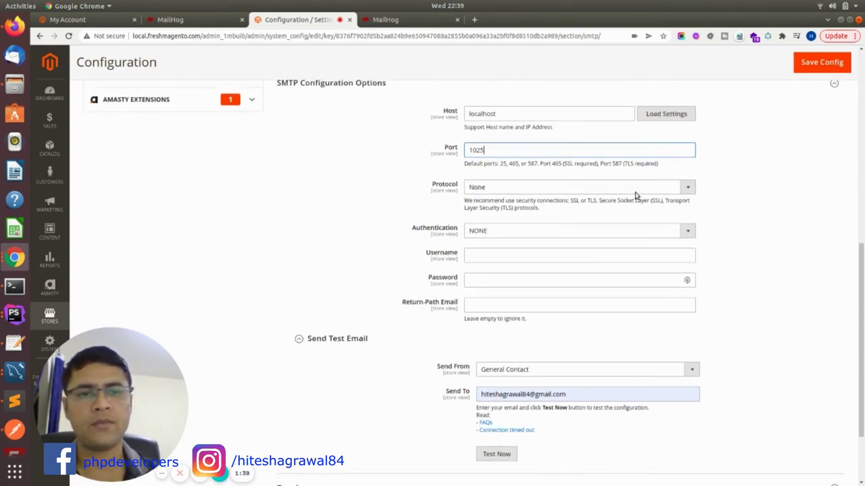
left_click(822, 62)
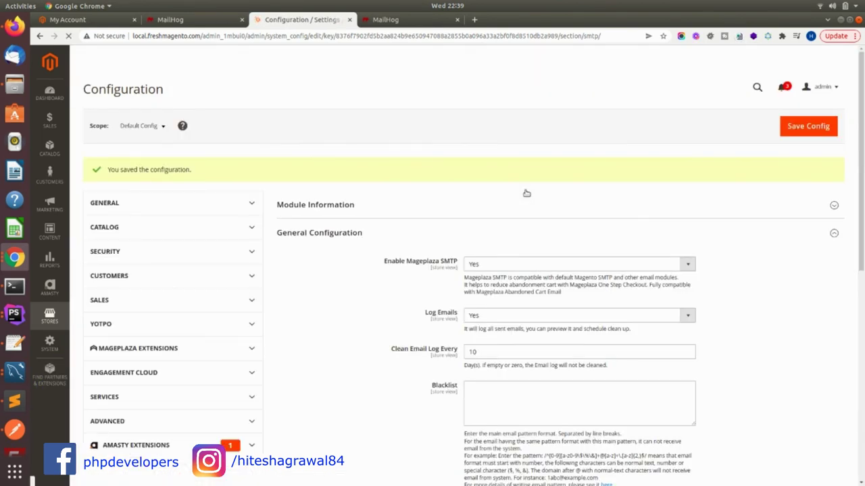
Send a test email through port 1025, confirm it succeeded, and go to the localhost:8025 inbox
scroll(486, 229, "down", 3)
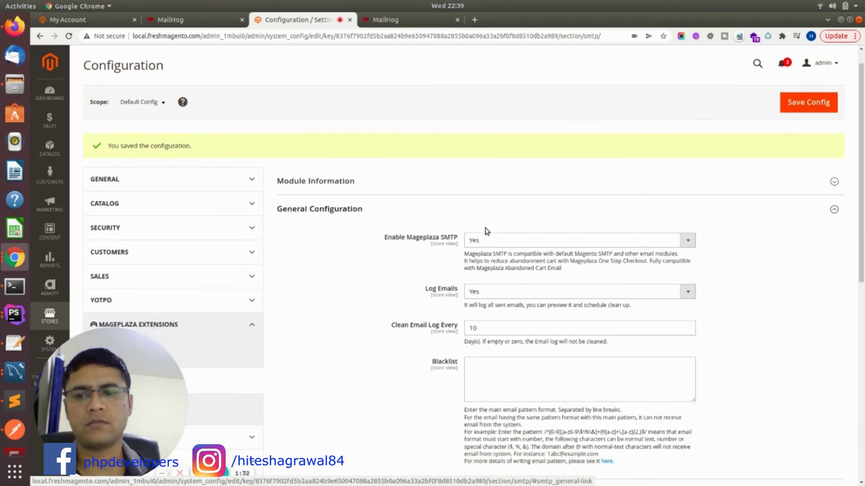
scroll(484, 232, "down", 6)
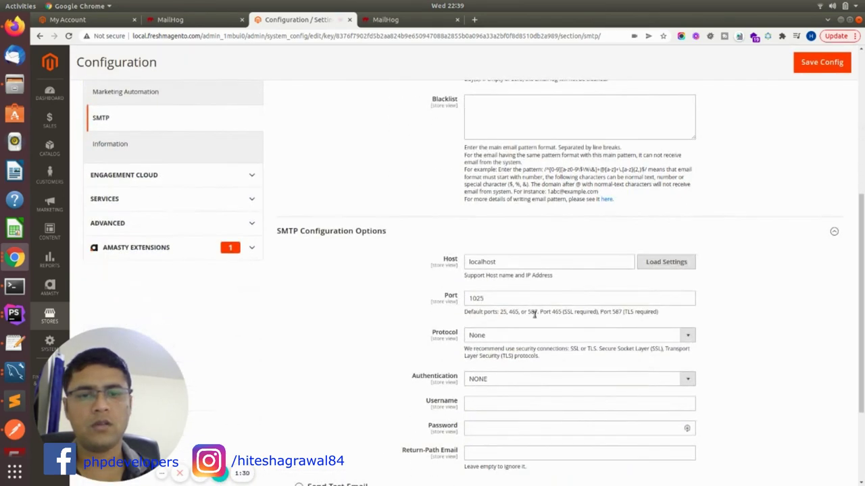
left_click(415, 354)
scroll(473, 358, "down", 2)
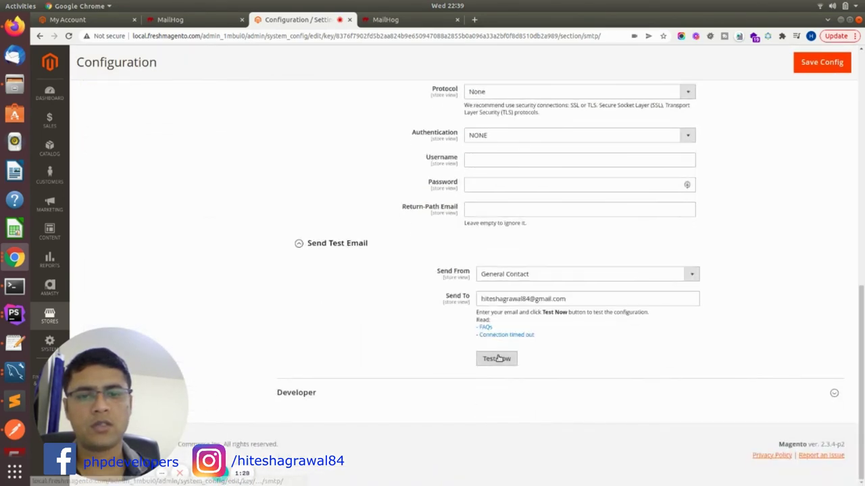
left_click(500, 360)
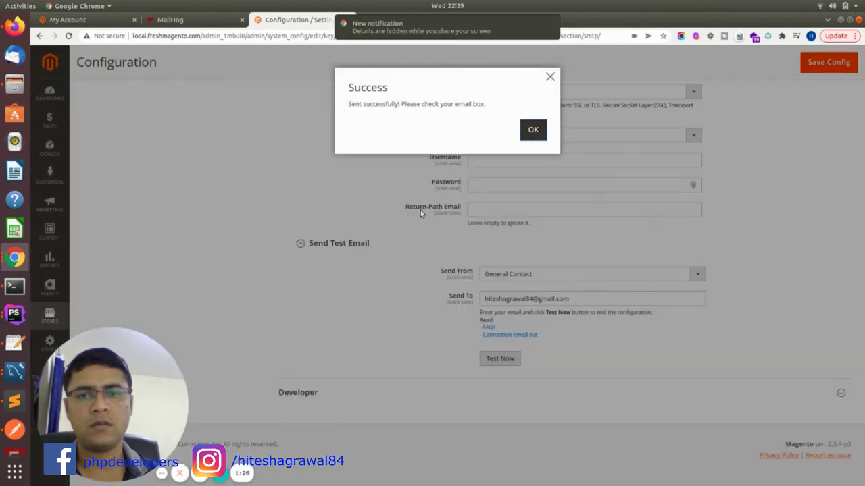
left_click_drag(349, 104, 482, 104)
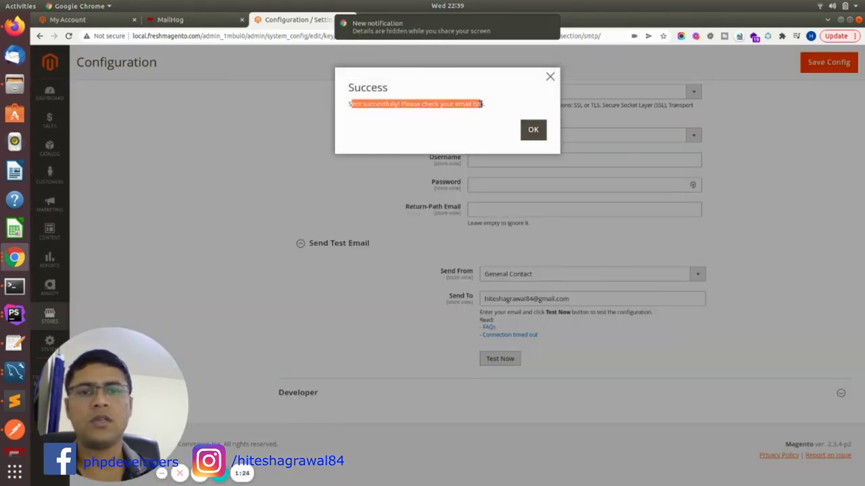
left_click(533, 132)
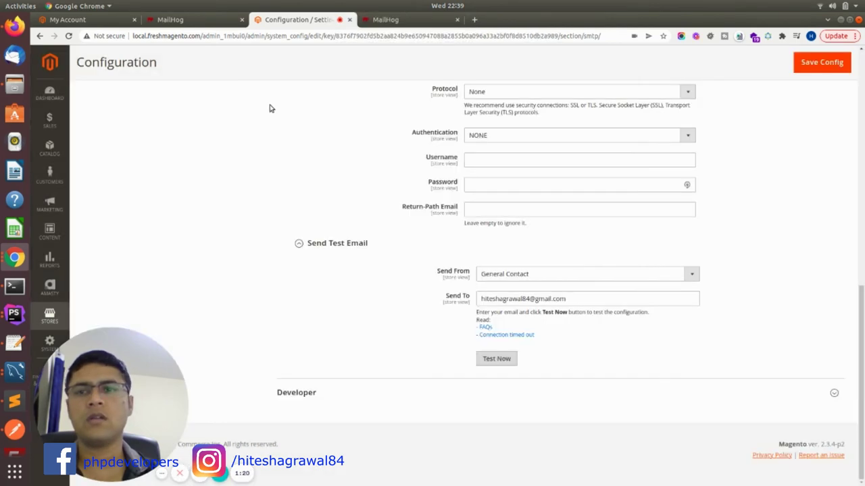
left_click(391, 22)
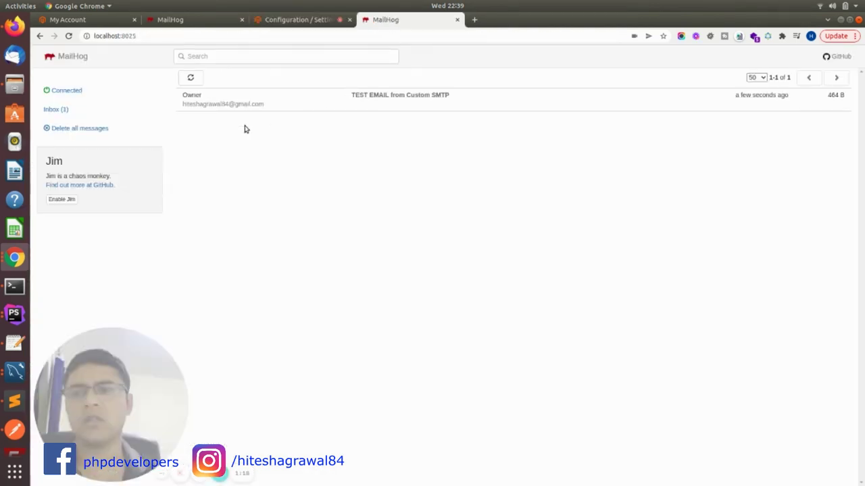
Compare the 8025 inbox's single test email with the 8026 inbox's two older messages
left_click(63, 111)
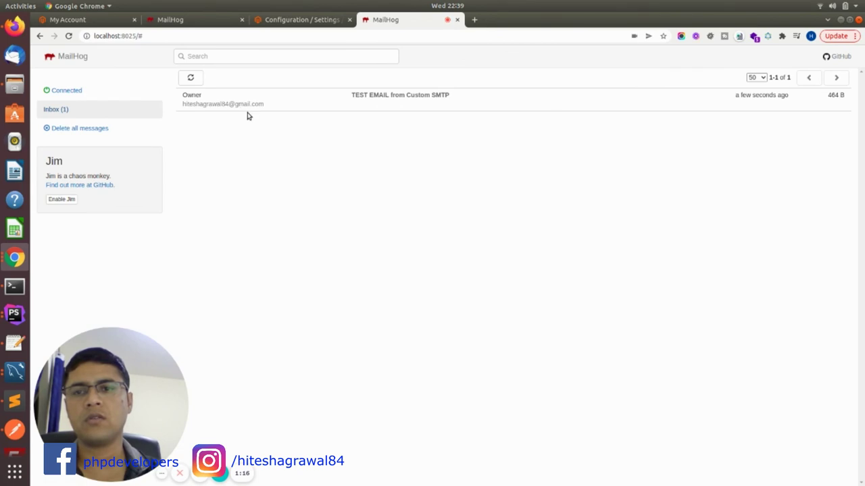
left_click(131, 36)
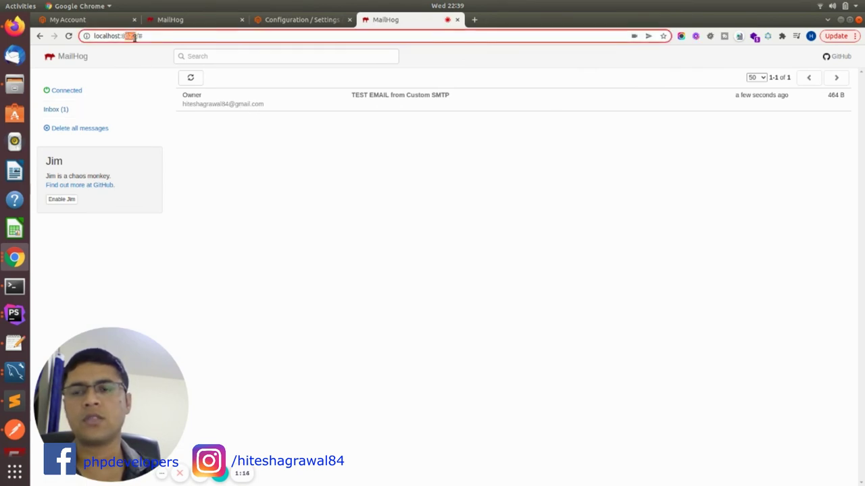
left_click(187, 23)
left_click(61, 110)
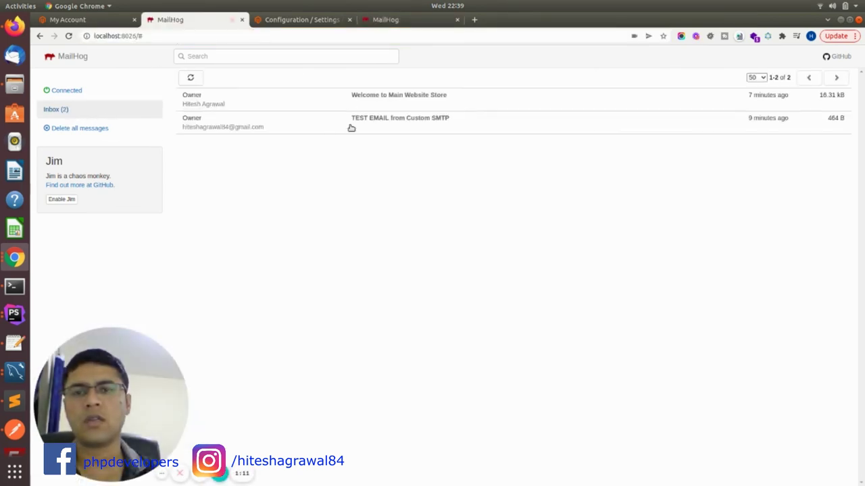
left_click(405, 21)
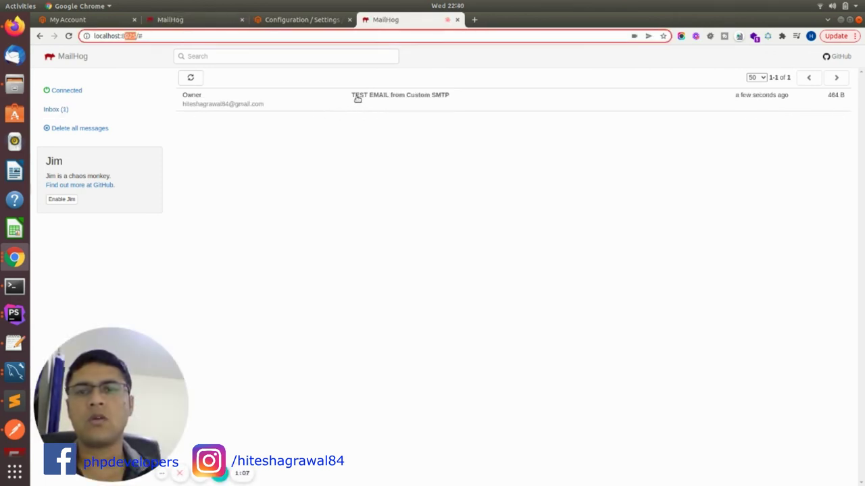